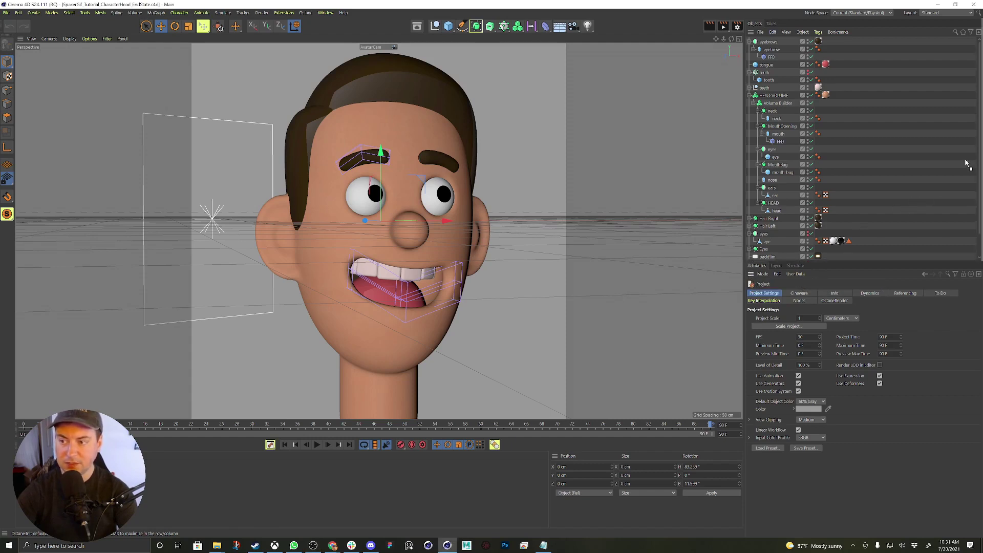
Dock the Attributes manager in its own column beside the Objects manager and widen both columns
drag(967, 164, 967, 164)
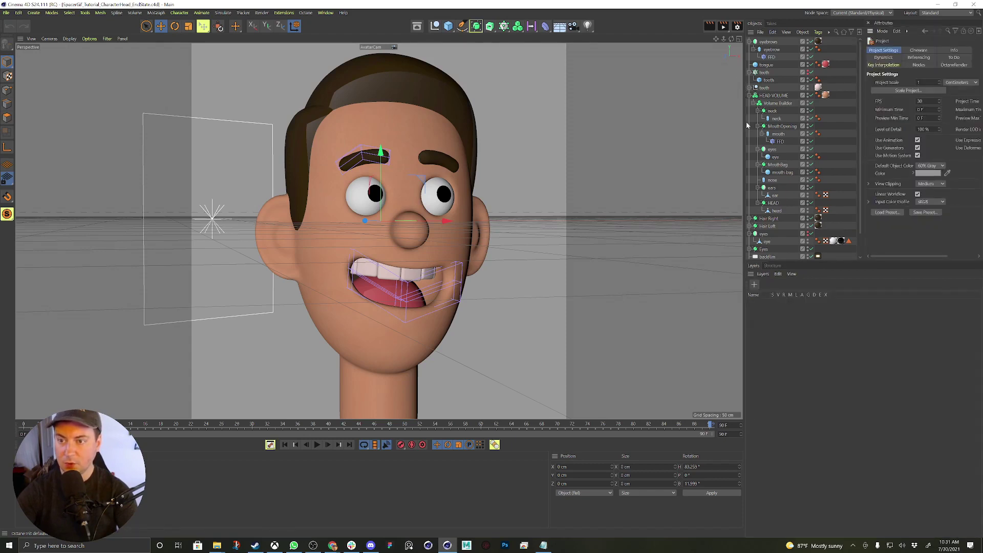
drag(746, 125, 600, 133)
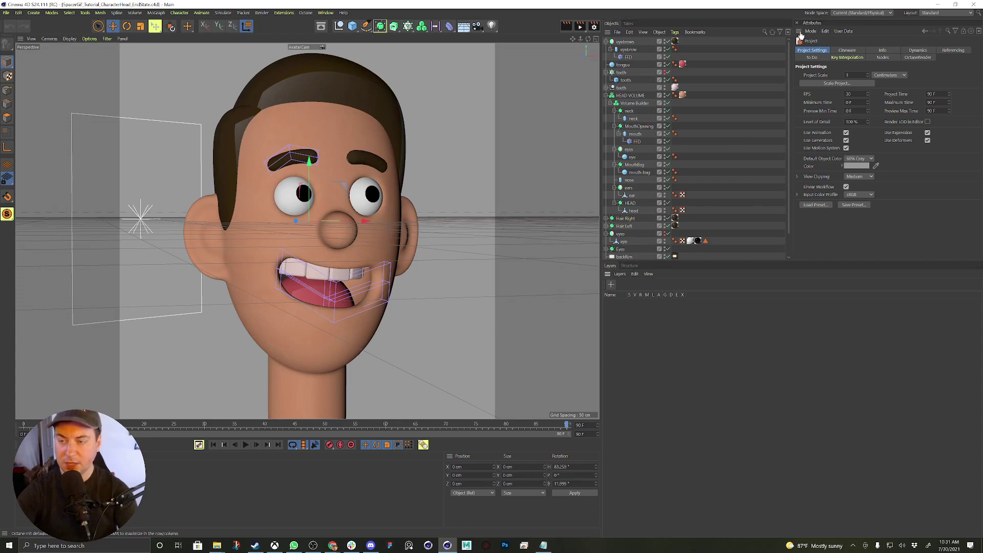
Group the Layers and Structure managers as tabs with the Attributes manager, keeping Attributes as the first tab
drag(801, 36, 801, 37)
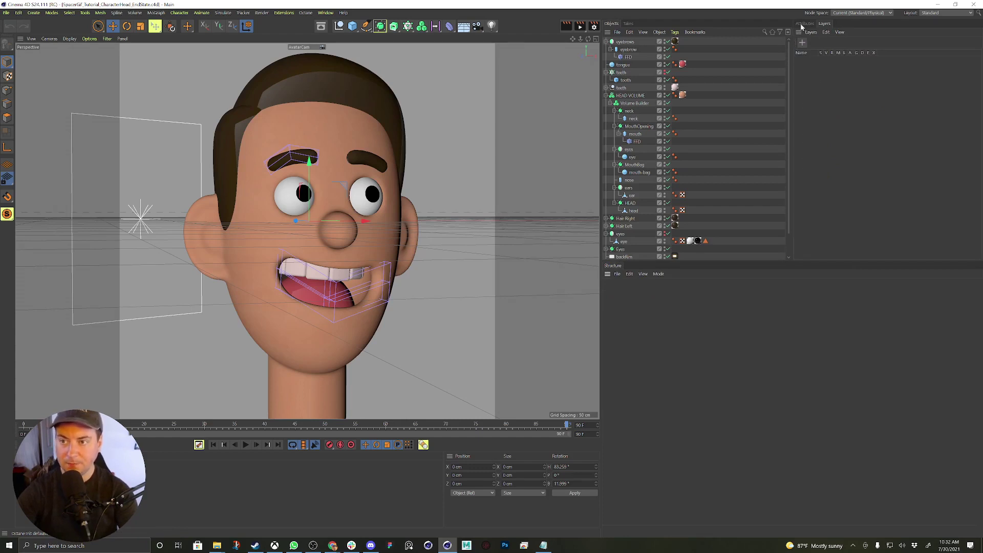
click(805, 23)
drag(607, 274, 800, 35)
click(846, 24)
mouse_move(802, 28)
mouse_down()
mouse_move(823, 25)
mouse_move(800, 35)
mouse_up()
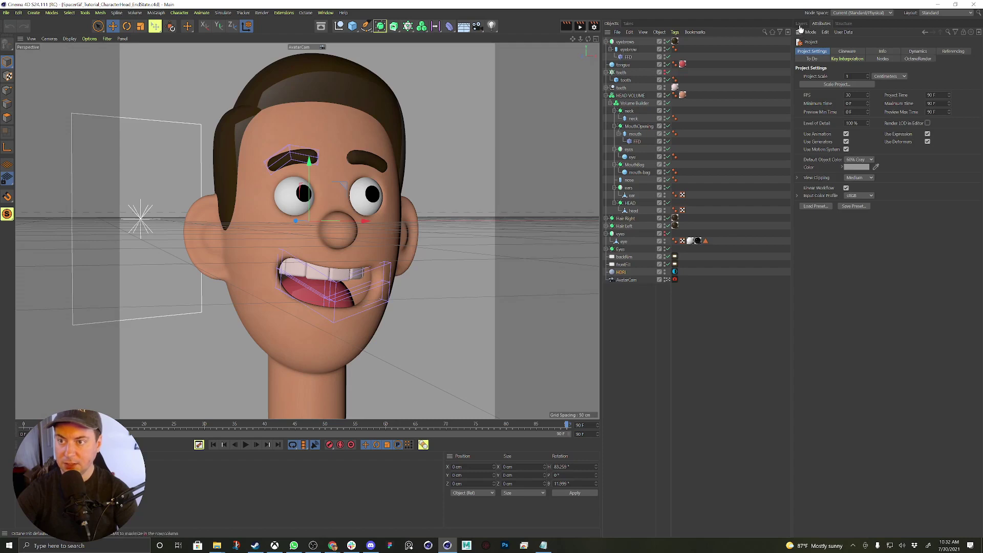
drag(801, 28, 801, 25)
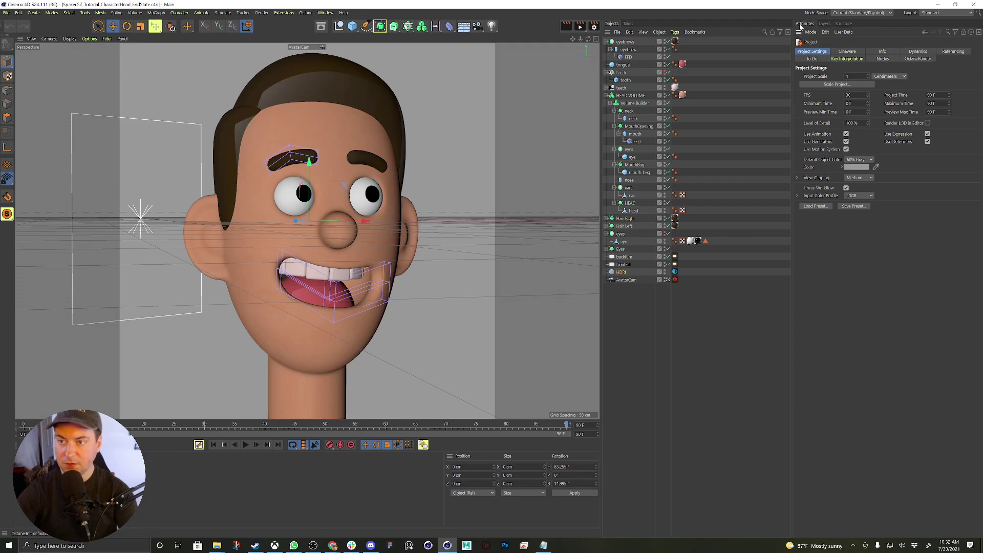
Dock the Materials manager beneath the Objects manager with the coordinates manager between them, and make the Objects manager taller
click(783, 537)
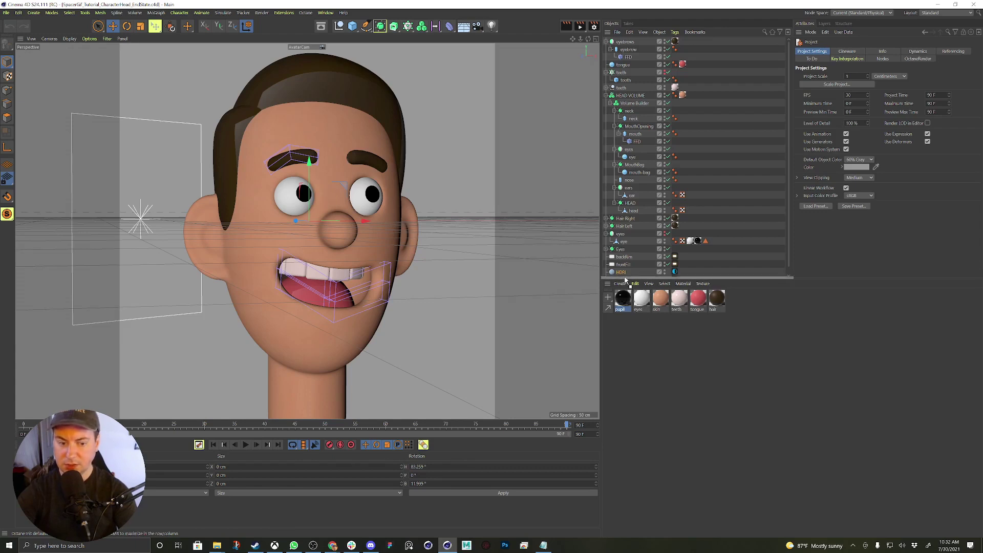
drag(625, 280, 625, 280)
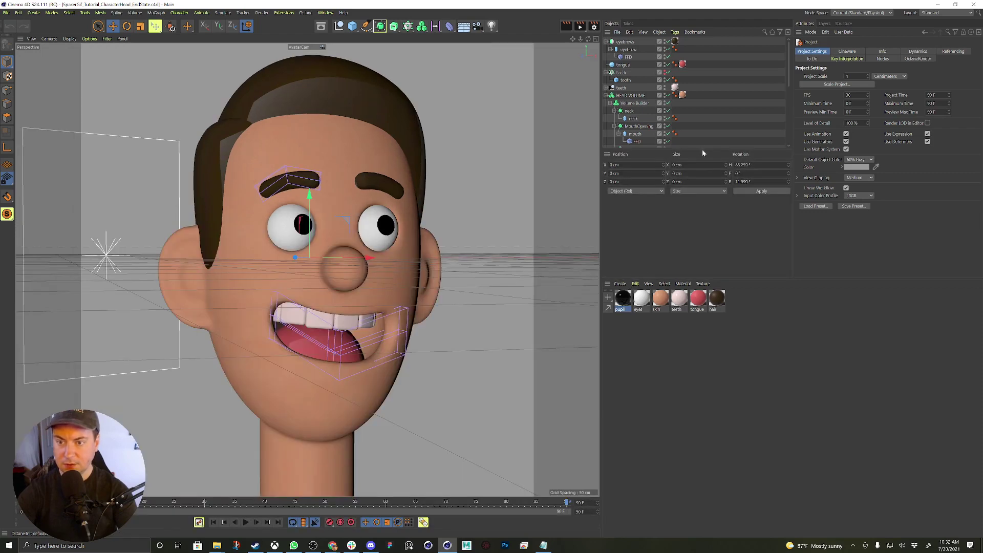
drag(703, 149, 706, 228)
click(630, 157)
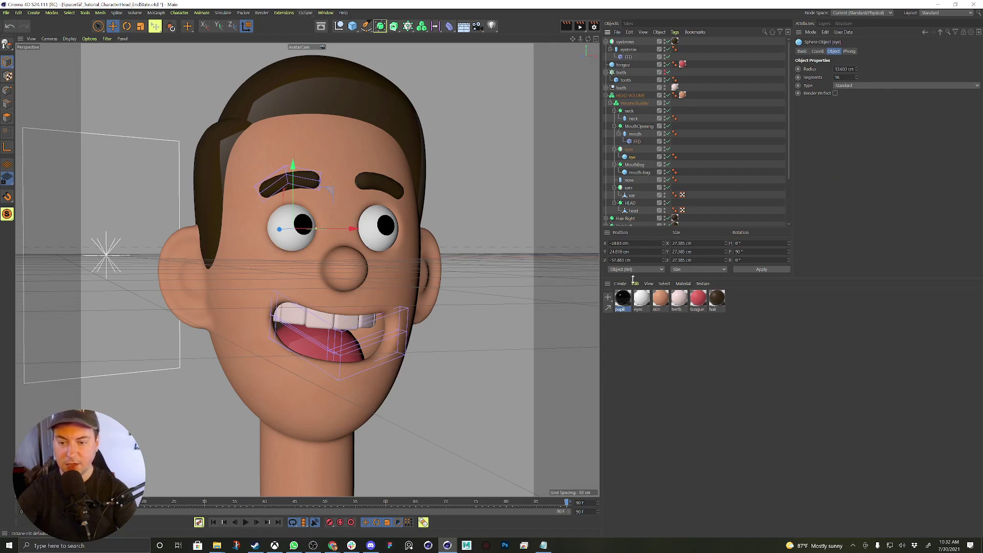
Open the Octane Live Viewer window and dock it beside the perspective viewport
click(306, 13)
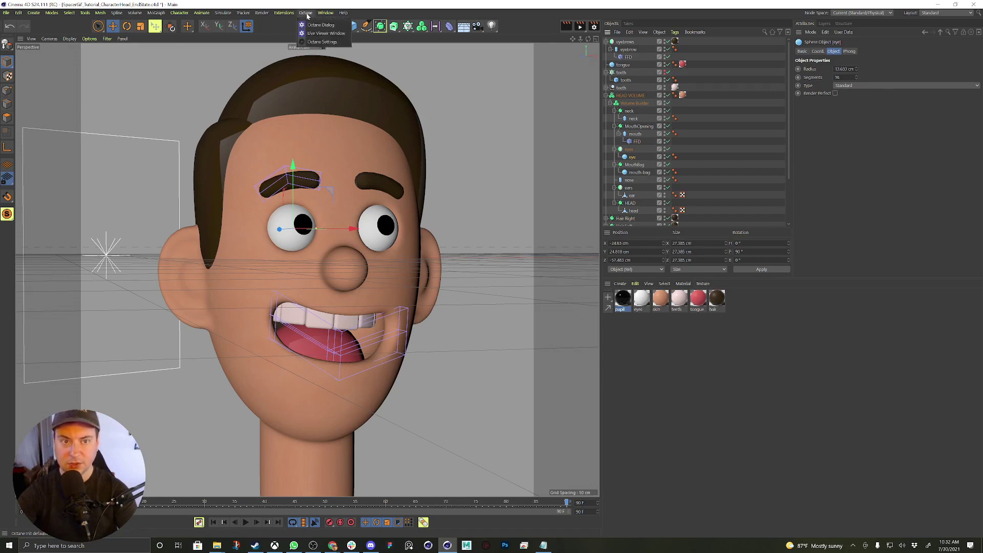
click(328, 34)
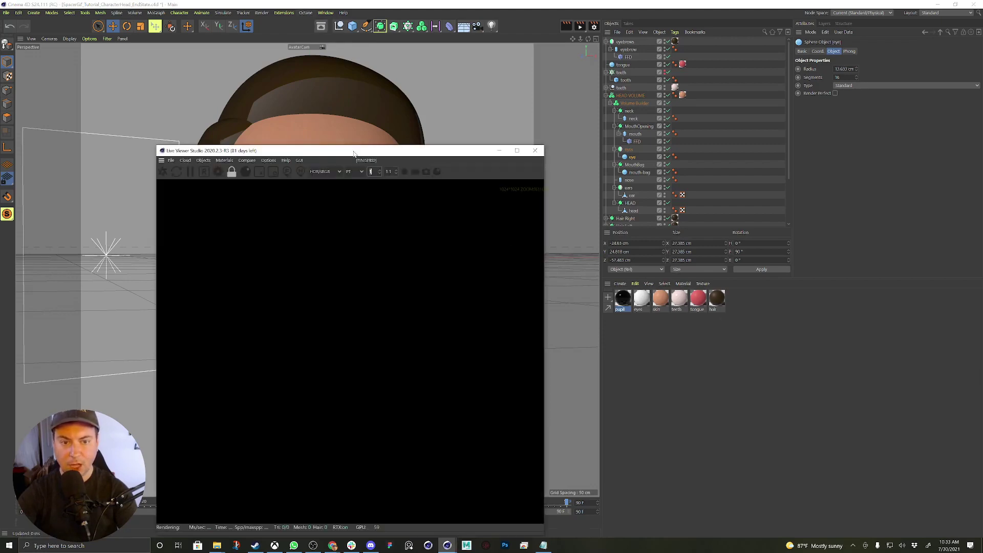
drag(354, 154, 372, 67)
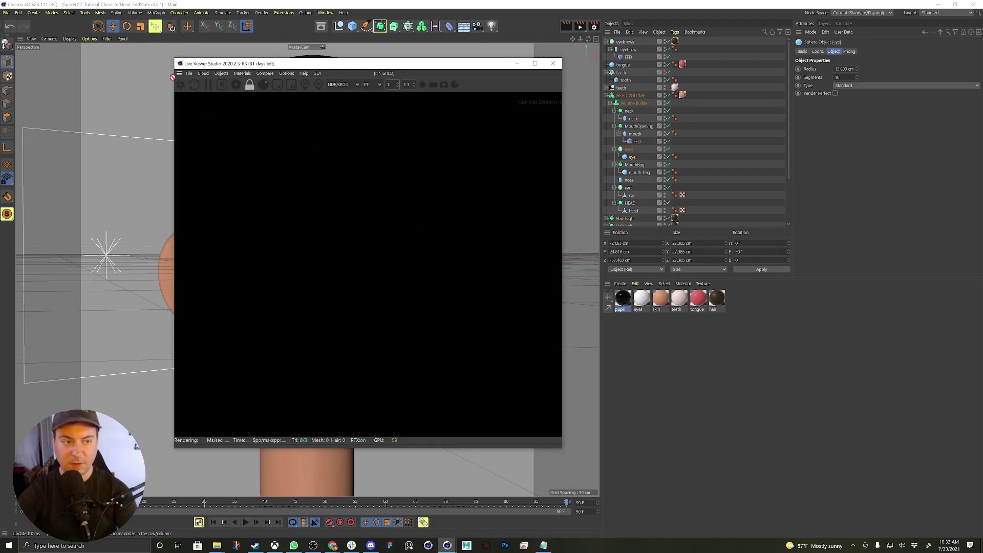
drag(130, 112, 43, 113)
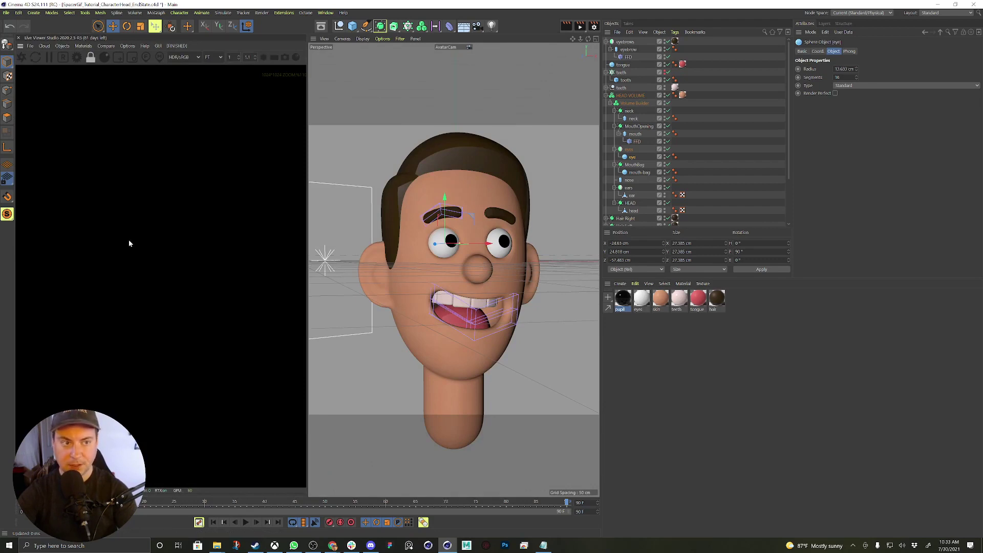
Open the Octane Node Editor and dock it as a tab alongside the Materials manager
click(82, 46)
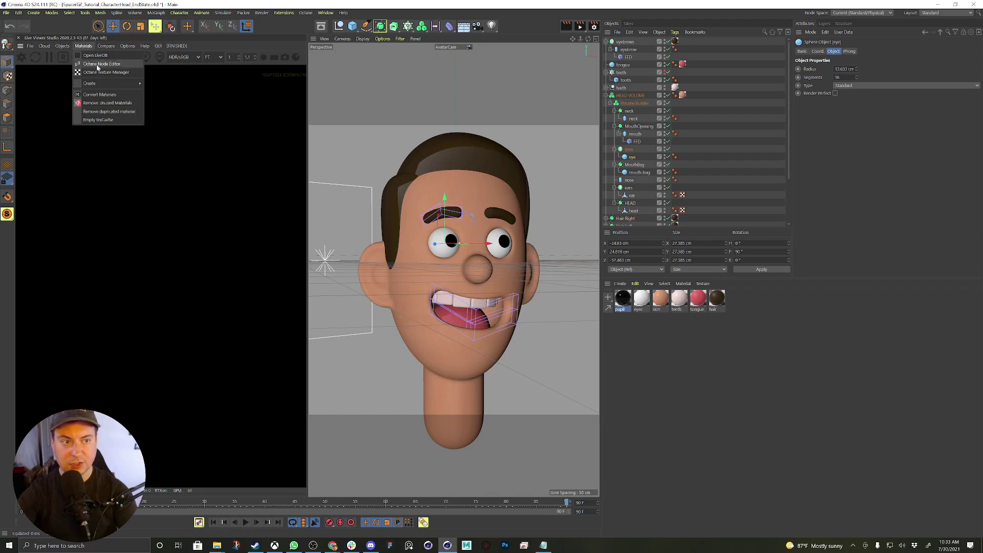
click(97, 66)
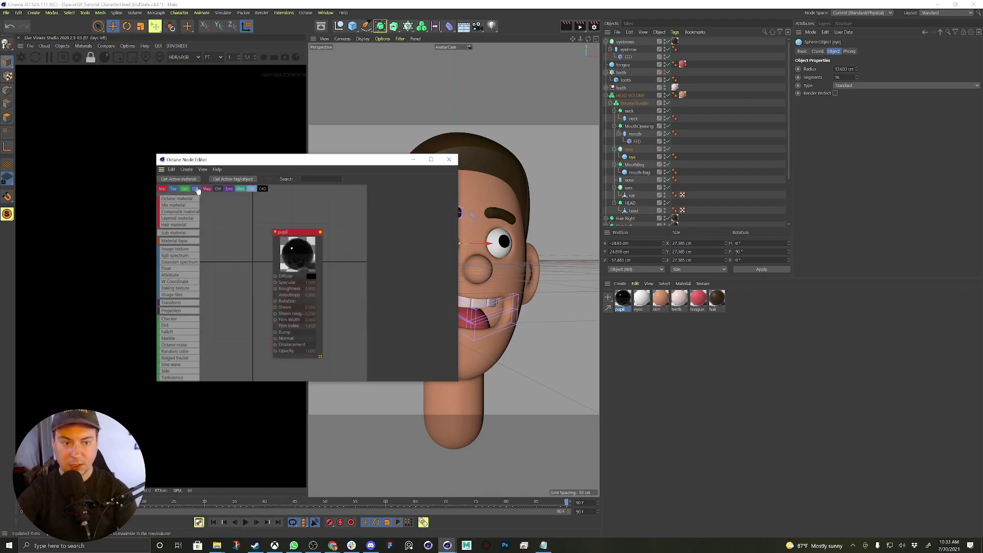
drag(621, 299, 615, 288)
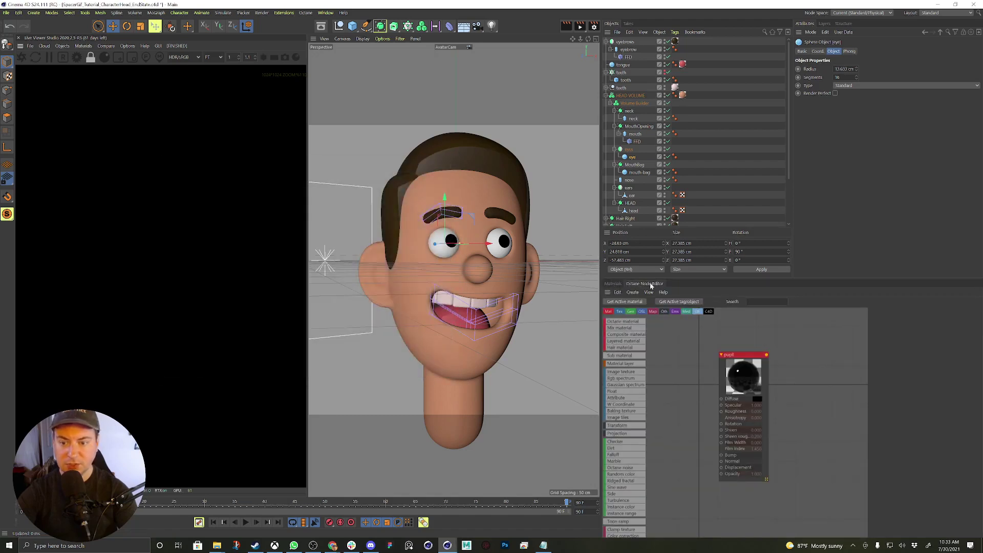
click(613, 284)
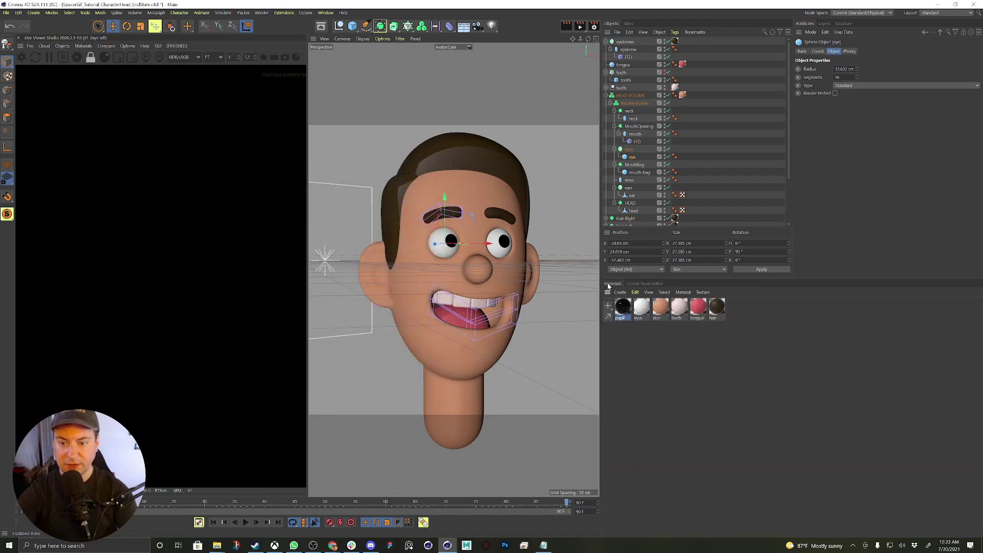
click(643, 284)
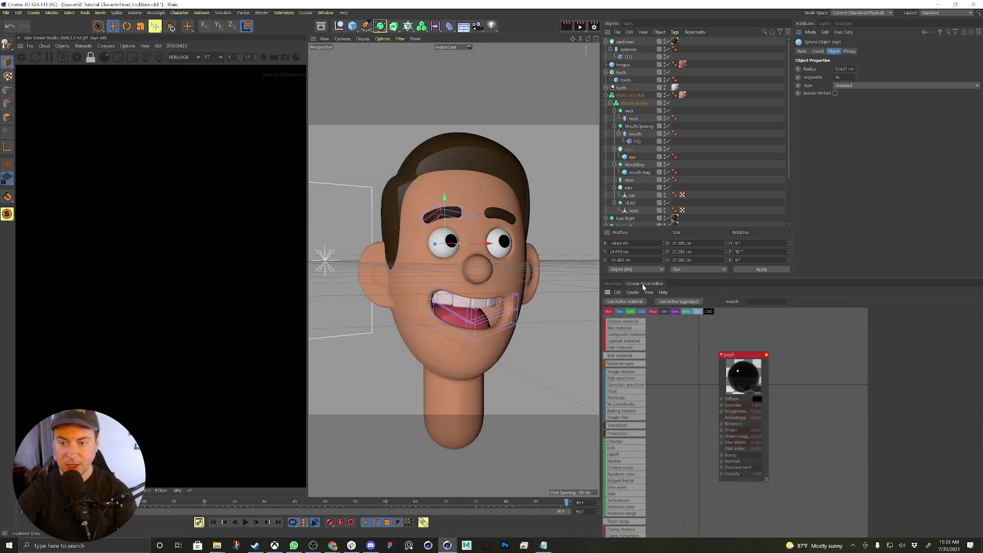
Open the F-Curve Timeline and dock it as a tab alongside Materials and the Octane Node Editor
click(327, 14)
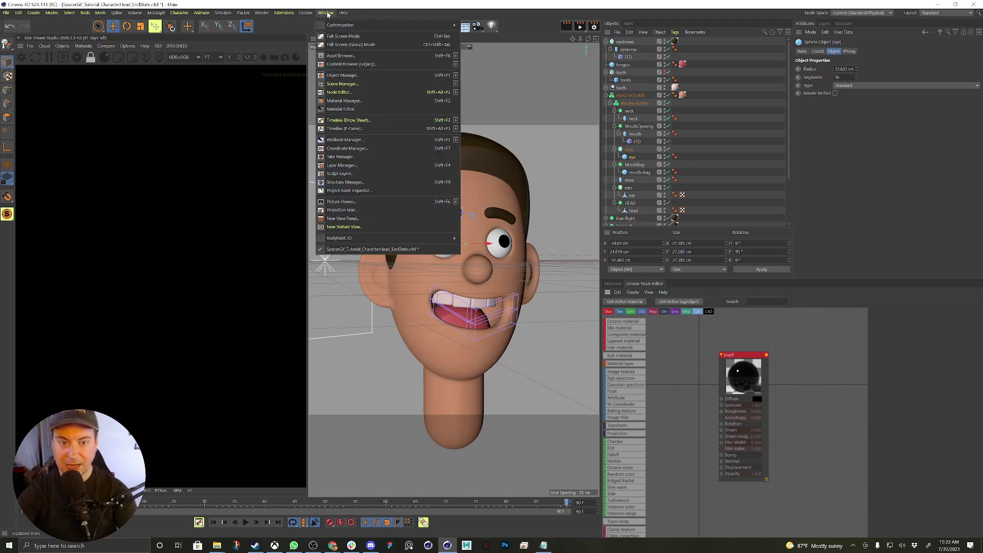
click(363, 129)
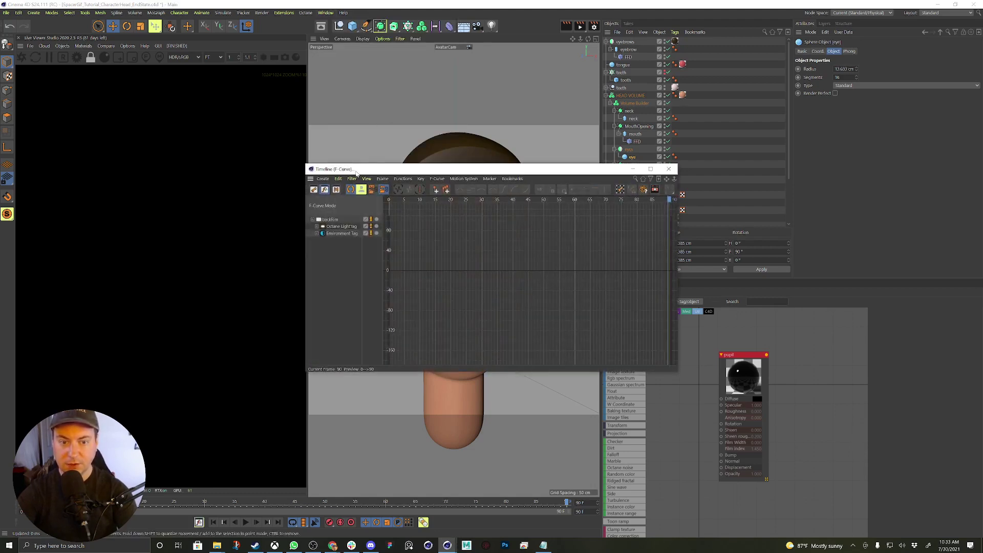
drag(353, 170, 609, 293)
click(614, 285)
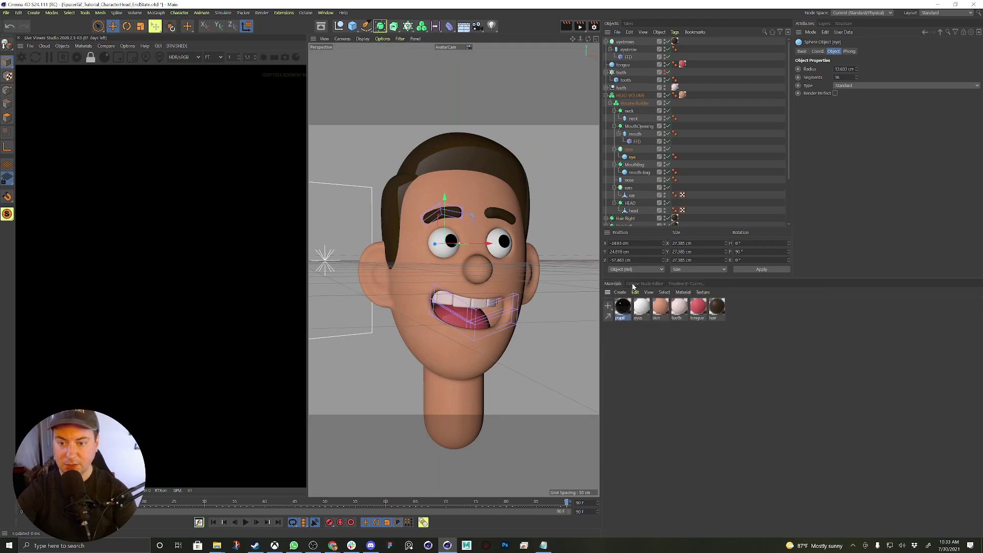
click(635, 284)
click(683, 285)
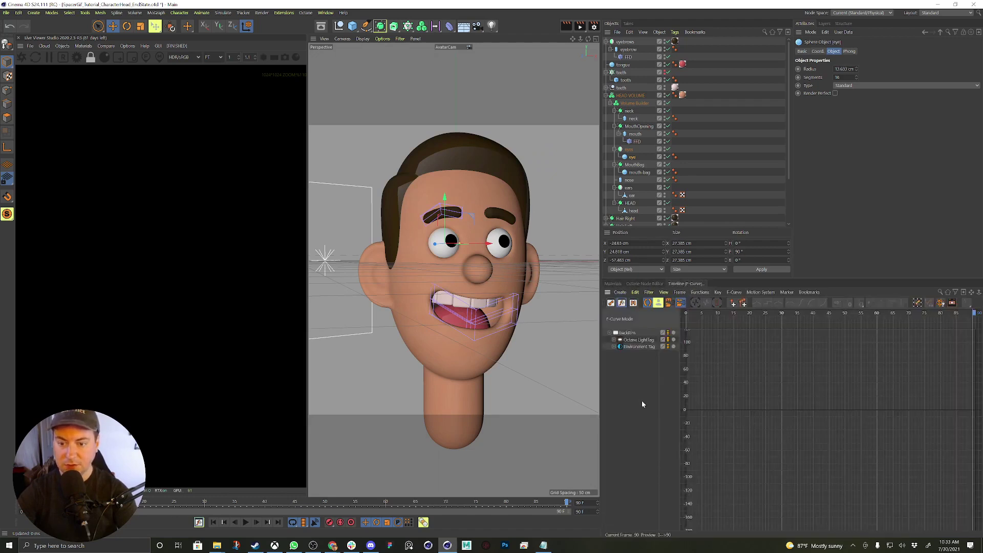
Show the Materials manager in its tab group and give the Objects manager above it more height
click(614, 284)
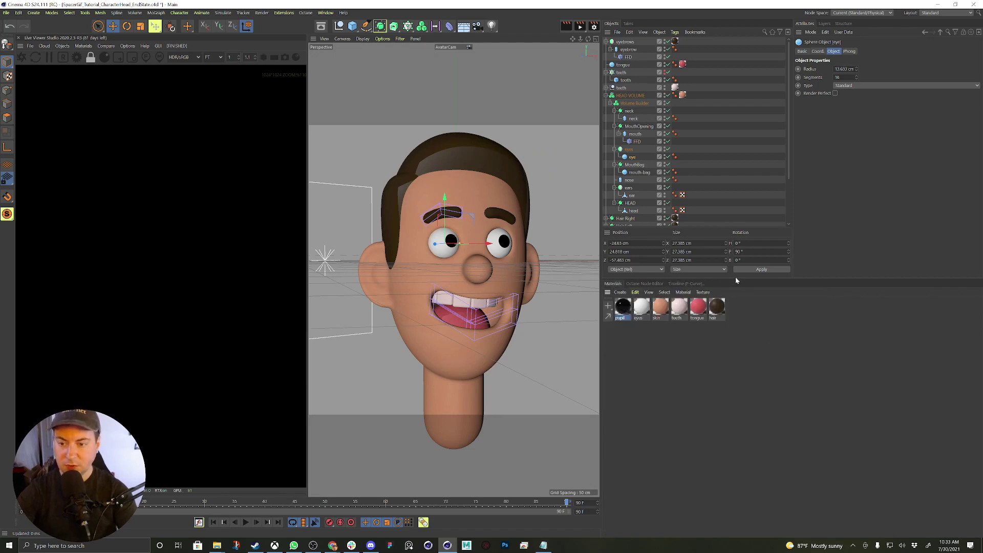
drag(734, 278, 735, 348)
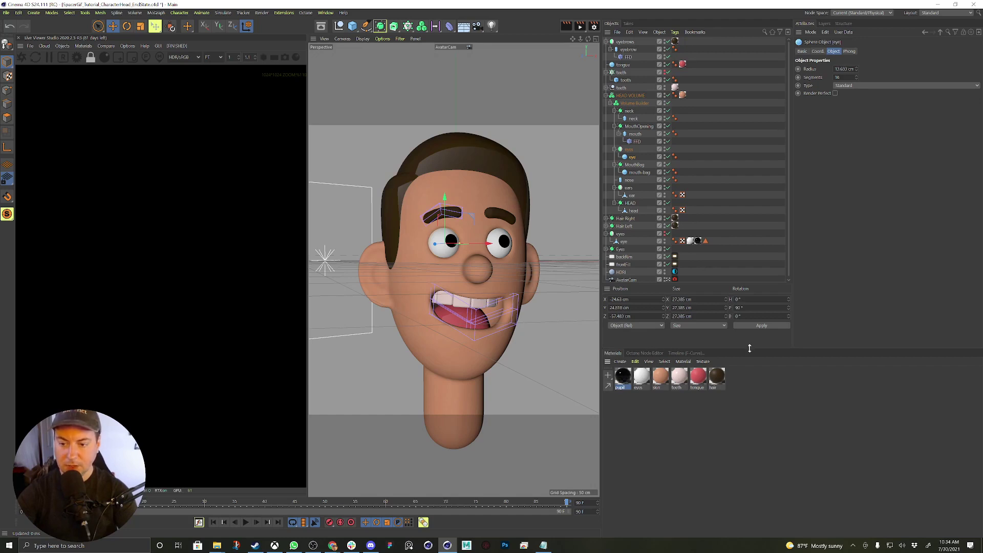
drag(749, 350, 755, 329)
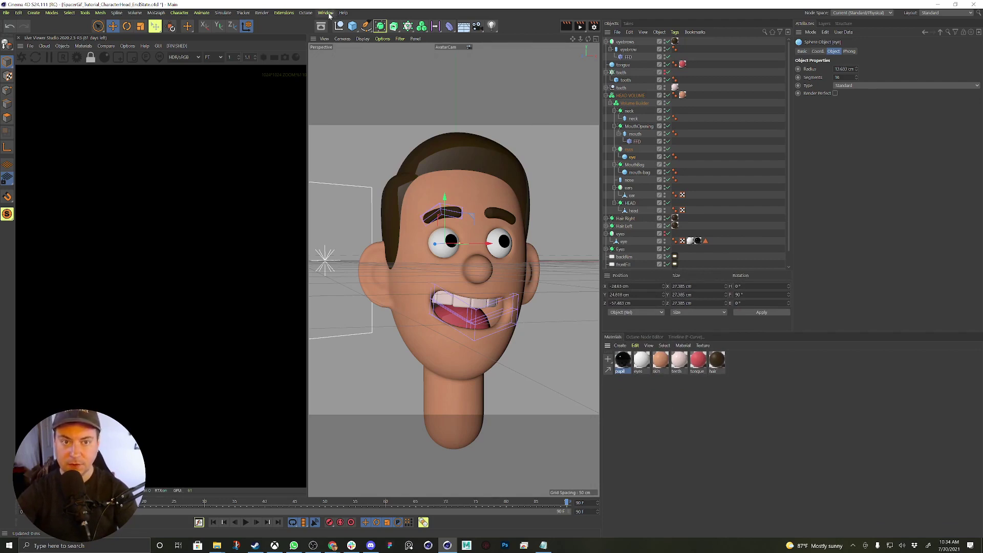
Create a new empty palette and dock it between the coordinates manager and the Materials tab group
click(328, 13)
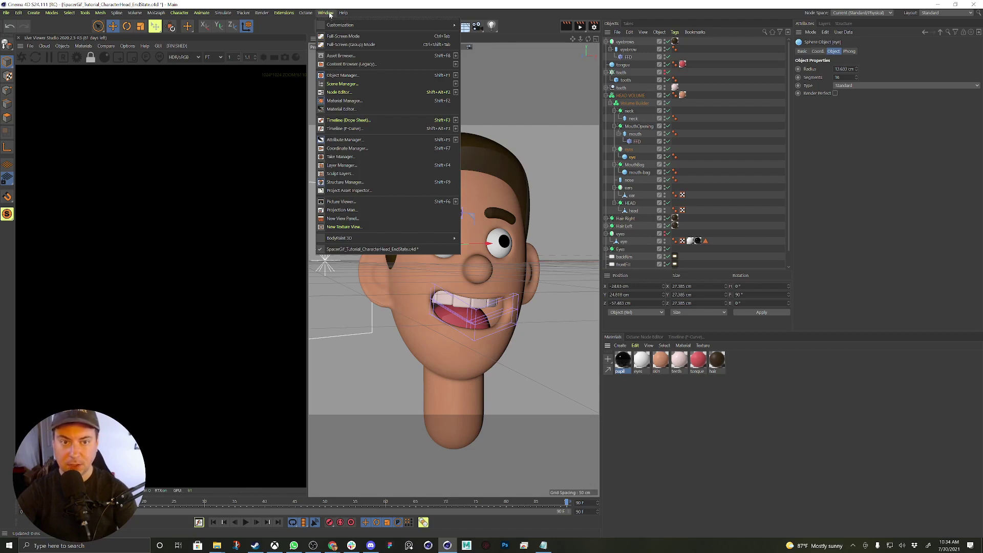
mouse_move(338, 25)
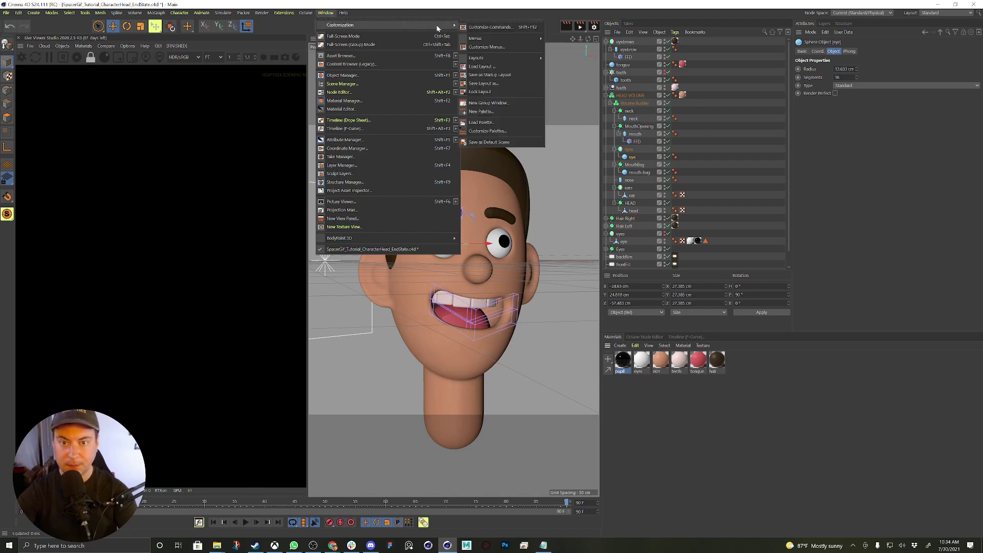
click(493, 112)
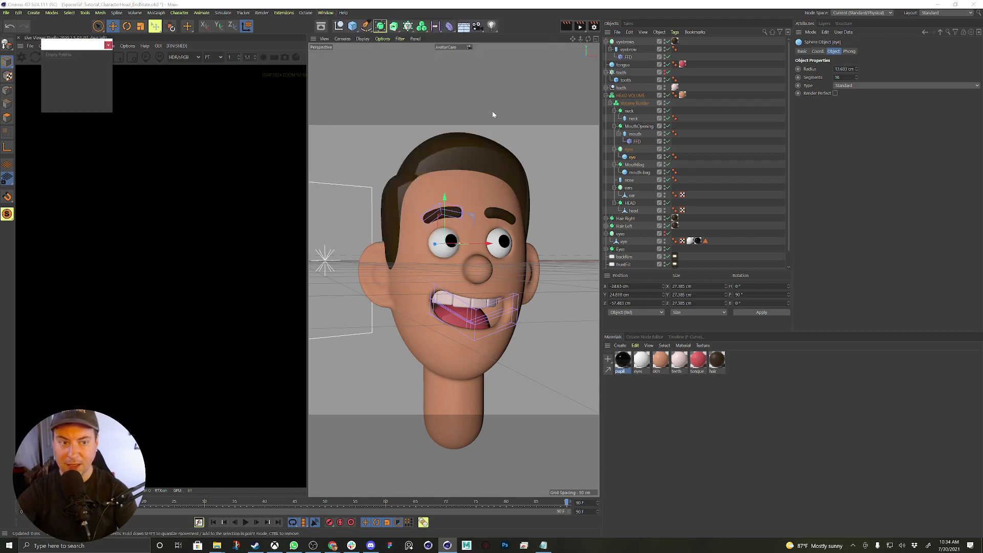
drag(61, 48, 133, 101)
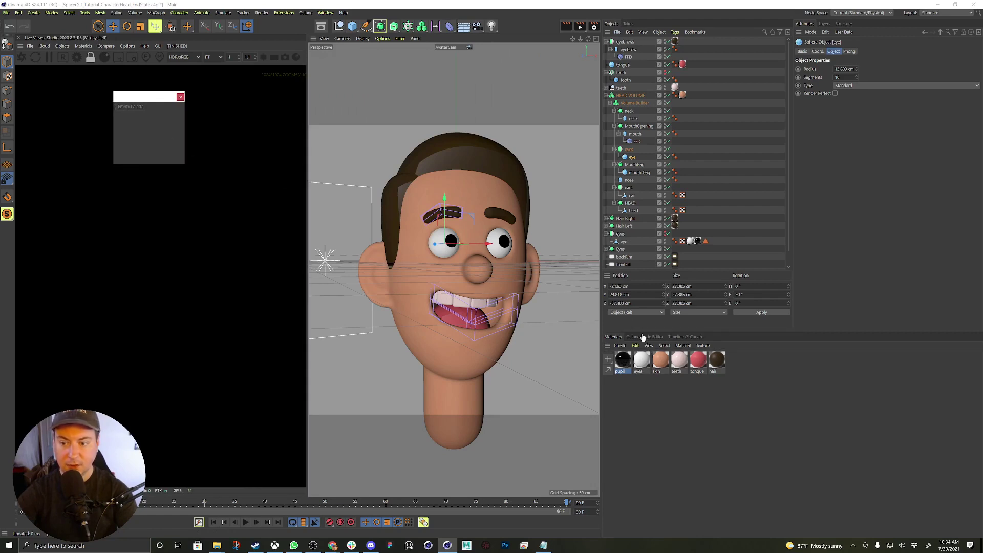
drag(642, 336, 640, 335)
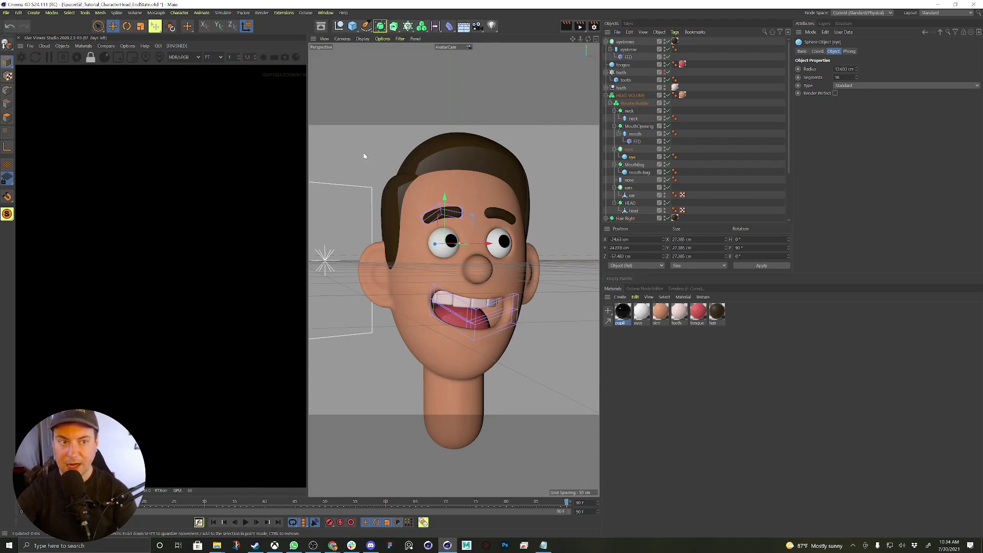
click(325, 13)
mouse_move(333, 26)
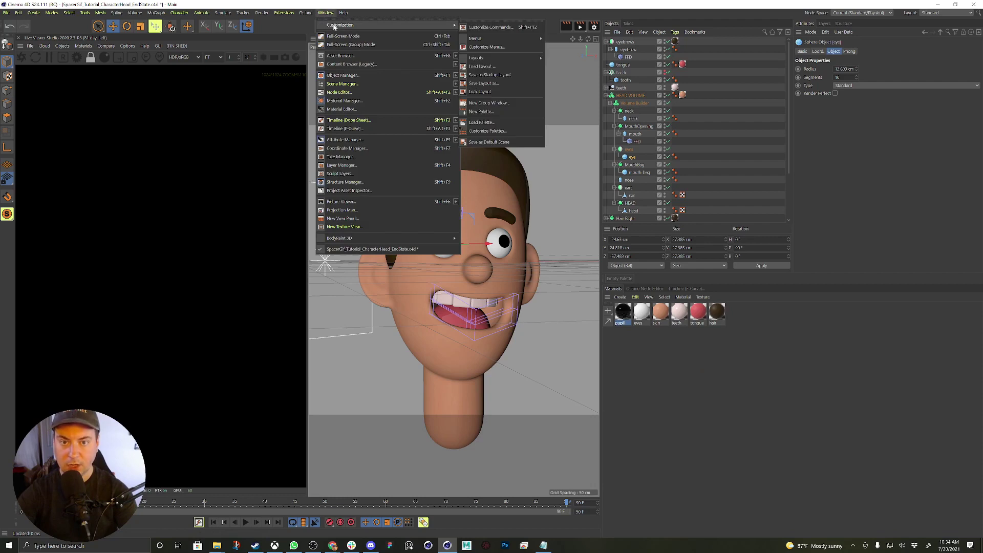
click(483, 47)
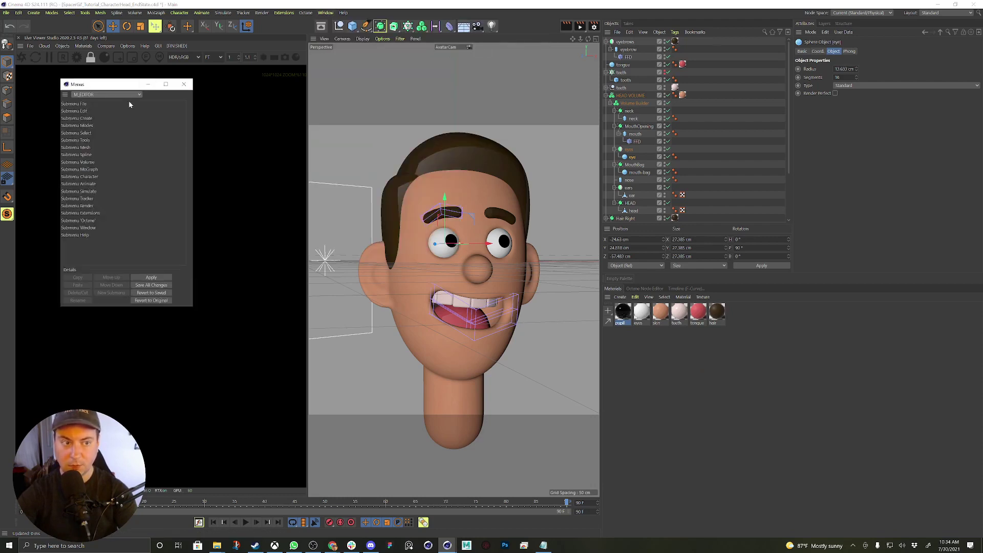
click(184, 84)
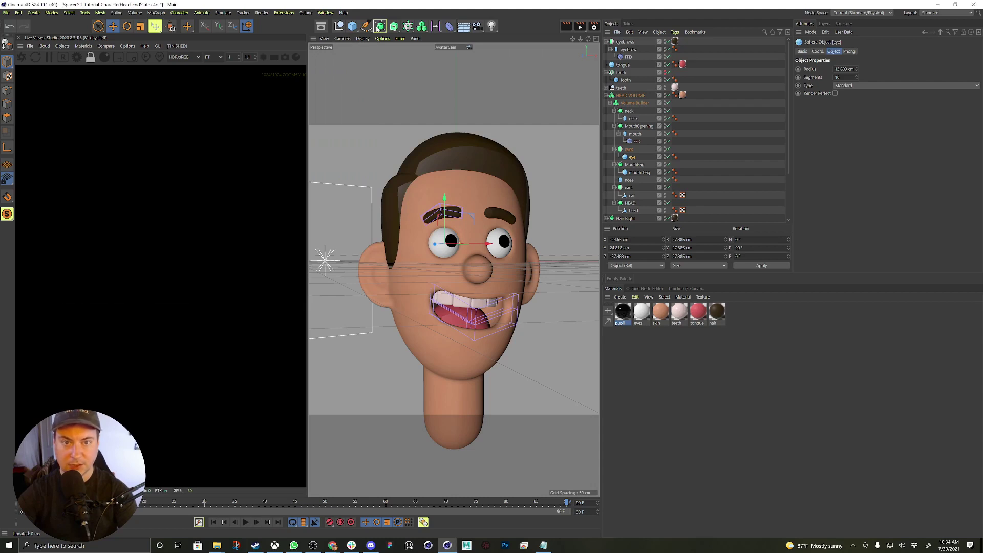
Open the Customize Commands window beside the viewport and filter the commands by the name "Octane"
click(327, 13)
mouse_move(451, 25)
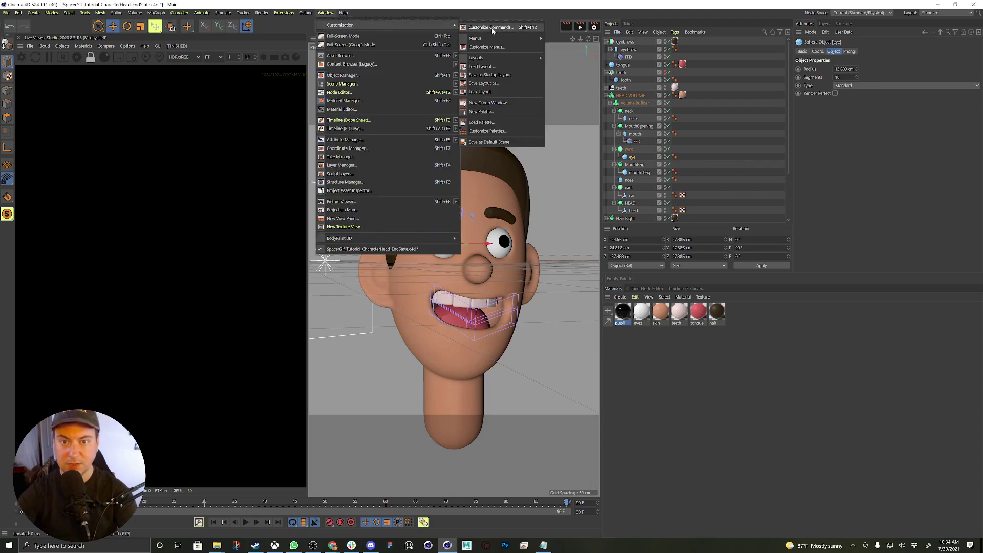
click(492, 30)
drag(559, 24, 255, 82)
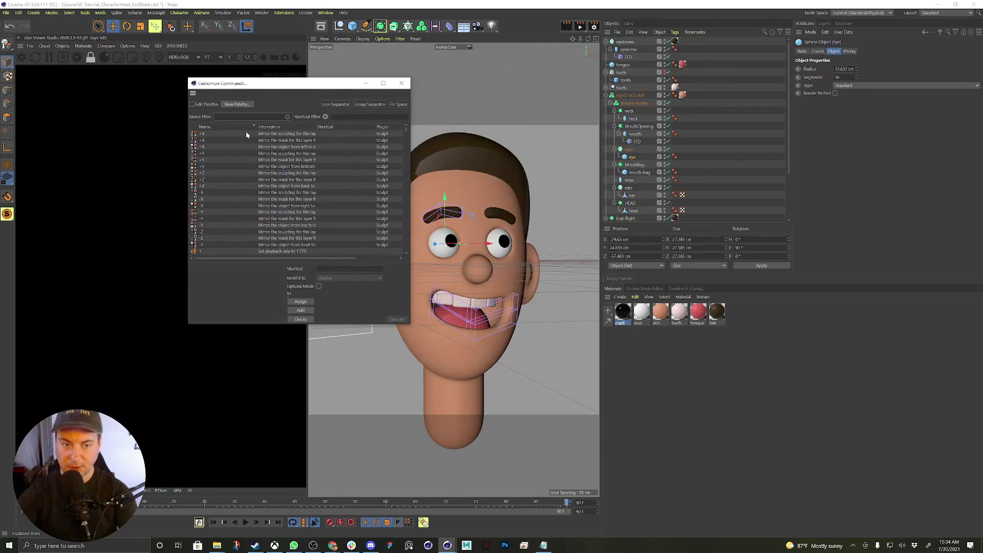
text(Octane)
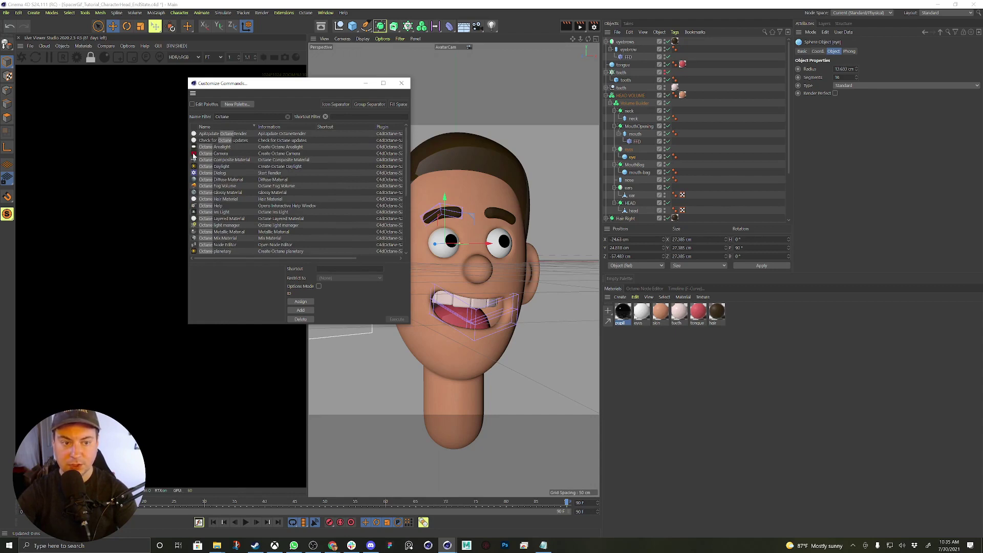
Add the Octane Camera, Arealight, Daylight, Diffuse Material and Glossy Material commands to the empty palette in that order
mouse_move(194, 155)
mouse_down()
mouse_move(455, 262)
mouse_move(629, 279)
mouse_move(609, 280)
mouse_up()
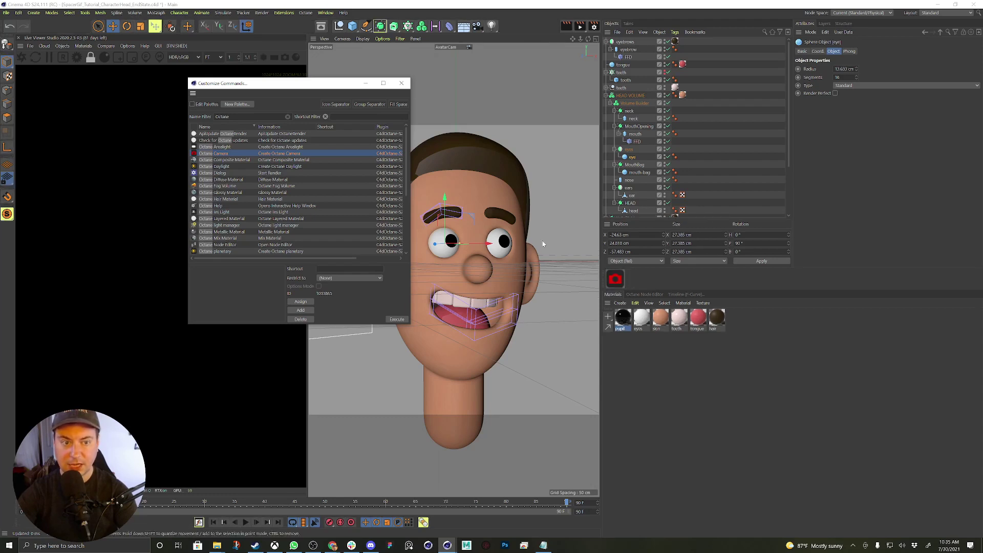
drag(194, 148, 624, 282)
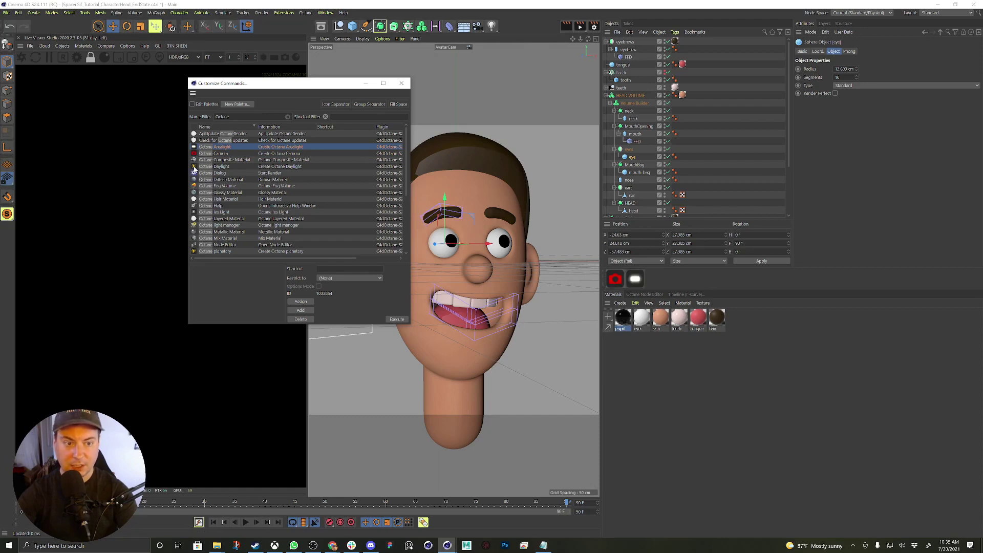
drag(193, 170, 650, 285)
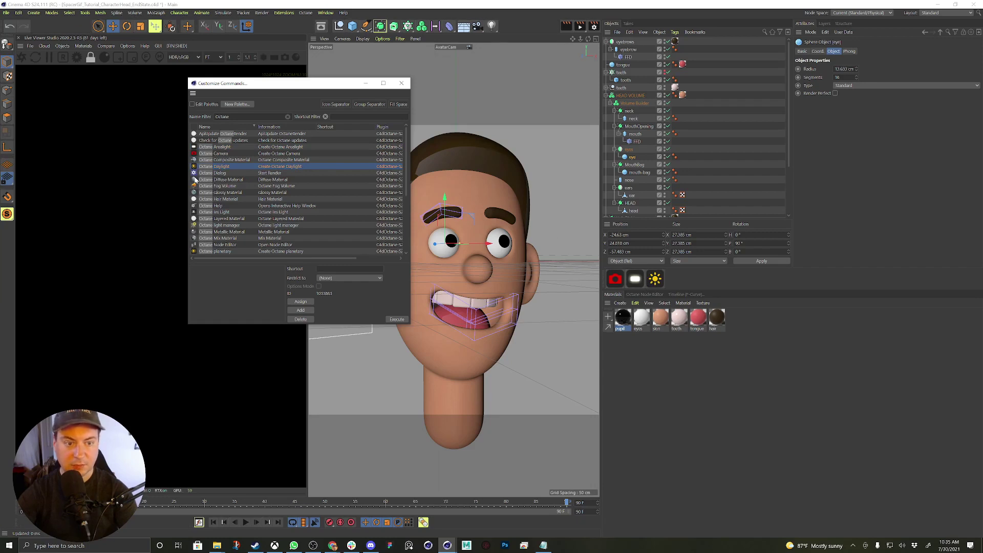
drag(194, 182, 666, 283)
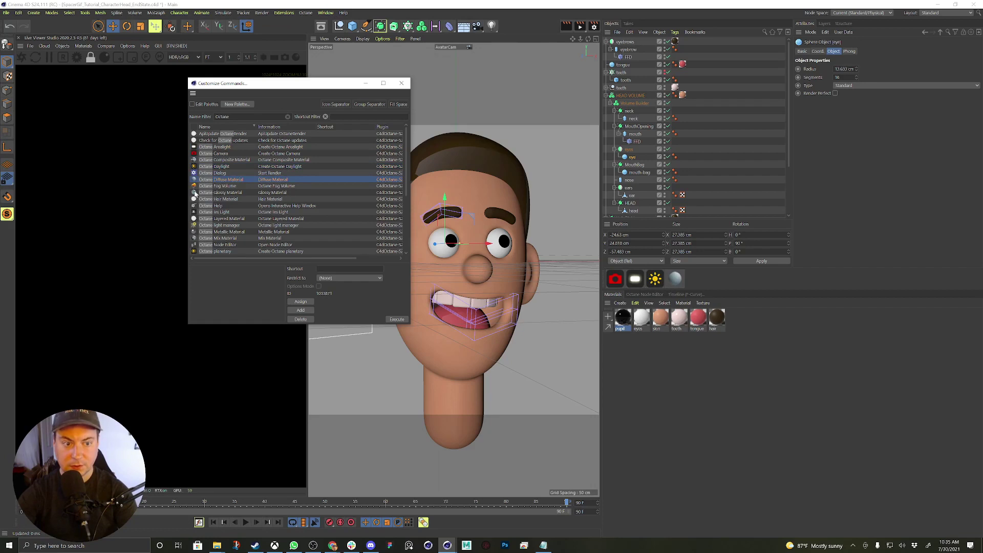
drag(195, 193, 695, 281)
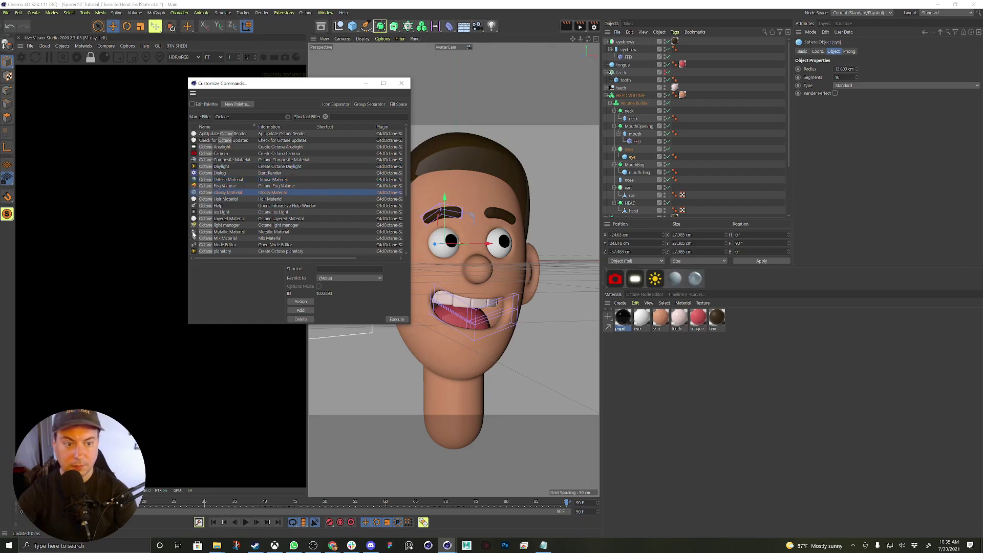
Extend the Octane palette with the Specular Material, Metallic Material, Mix Material, Scatter and Fog Volume commands
scroll(194, 238, down, 2)
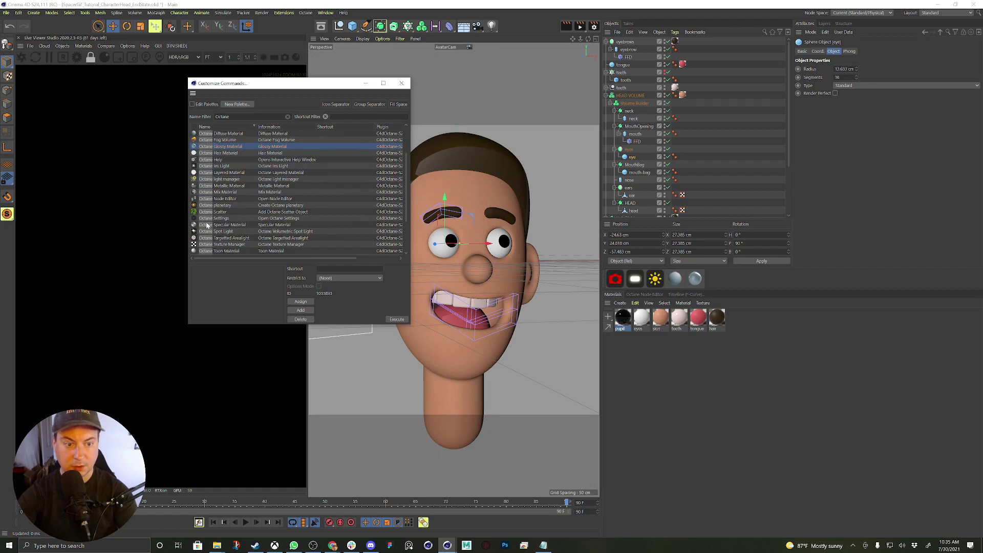
drag(194, 226, 712, 280)
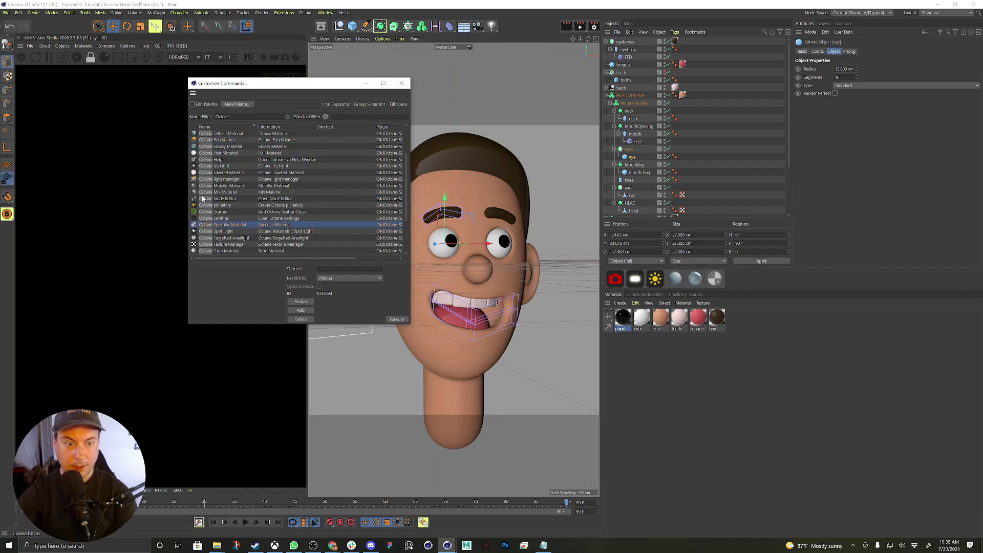
drag(194, 187, 734, 282)
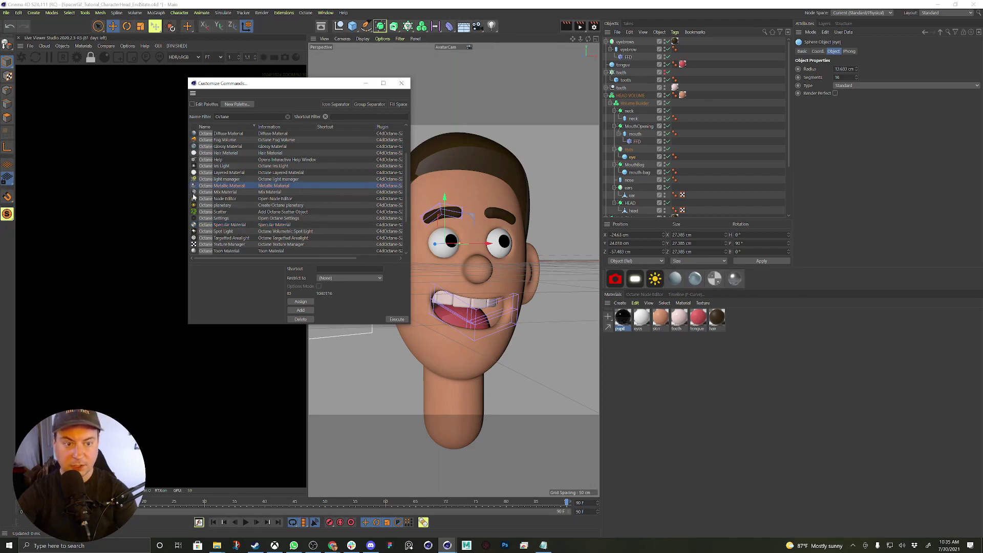
drag(194, 192, 746, 284)
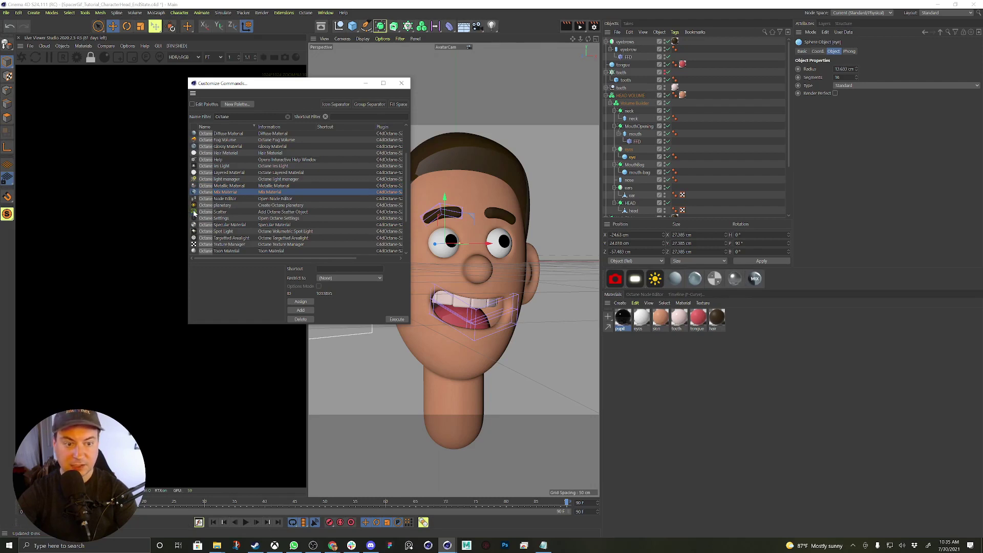
drag(194, 213, 765, 282)
scroll(207, 189, up, 3)
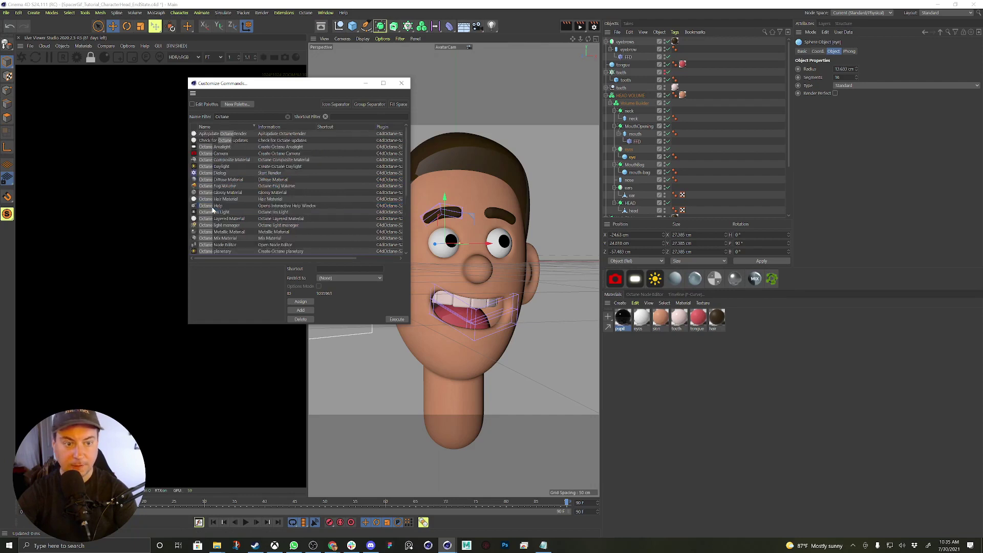
drag(195, 186, 784, 285)
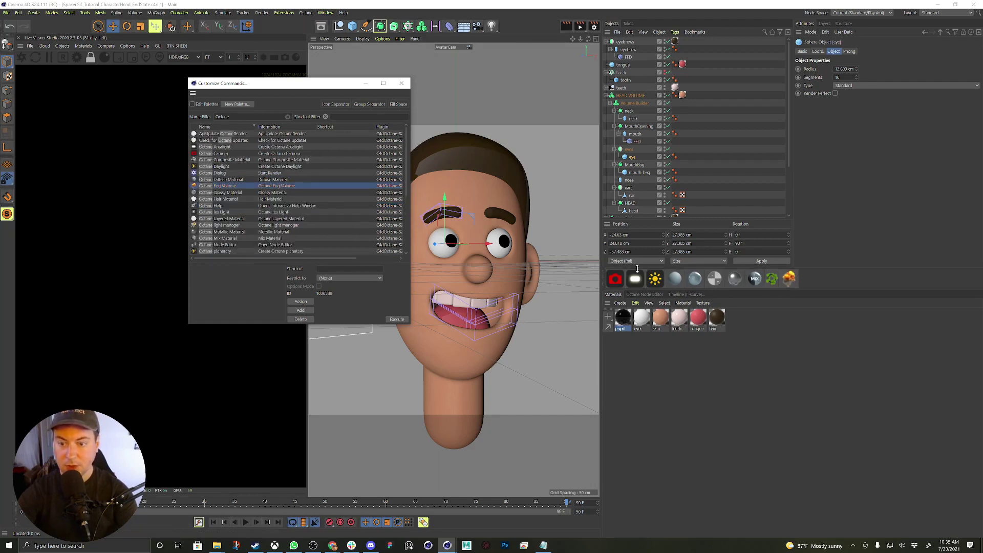
Filter the commands by "Hdr", insert Hdri Environment between Arealight and Daylight in the palette, and close the Customize Commands window
double_click(217, 117)
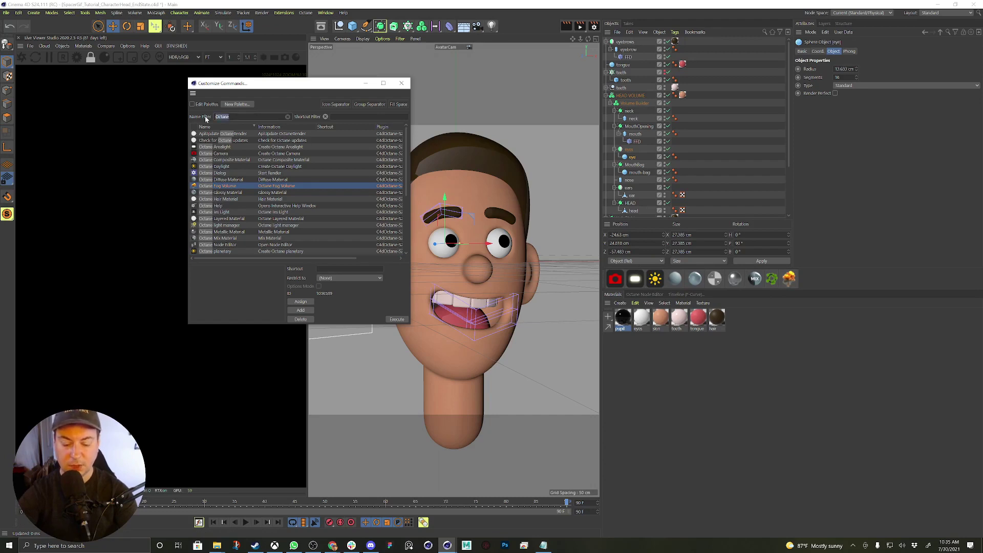
text(Hd)
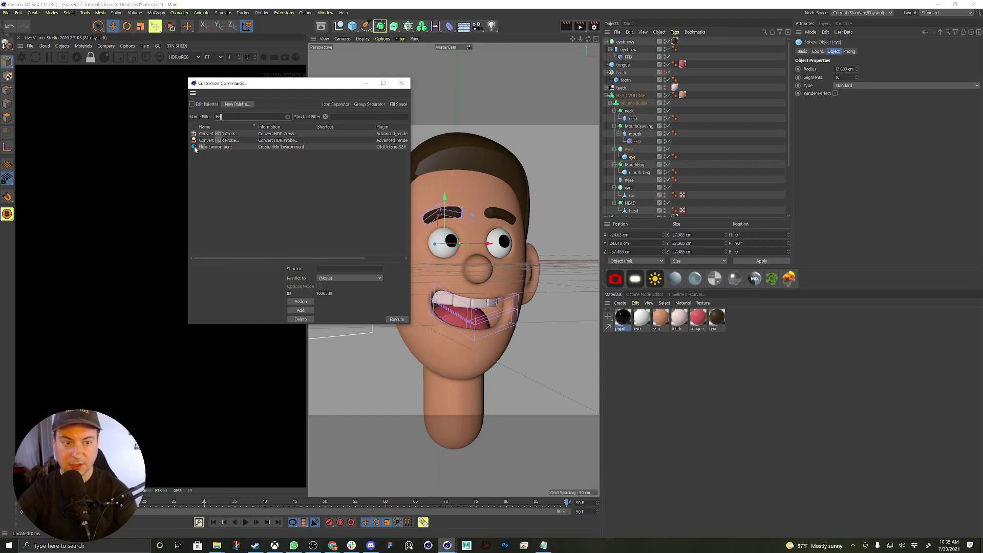
mouse_move(195, 147)
mouse_down()
mouse_move(543, 235)
mouse_move(649, 280)
mouse_up()
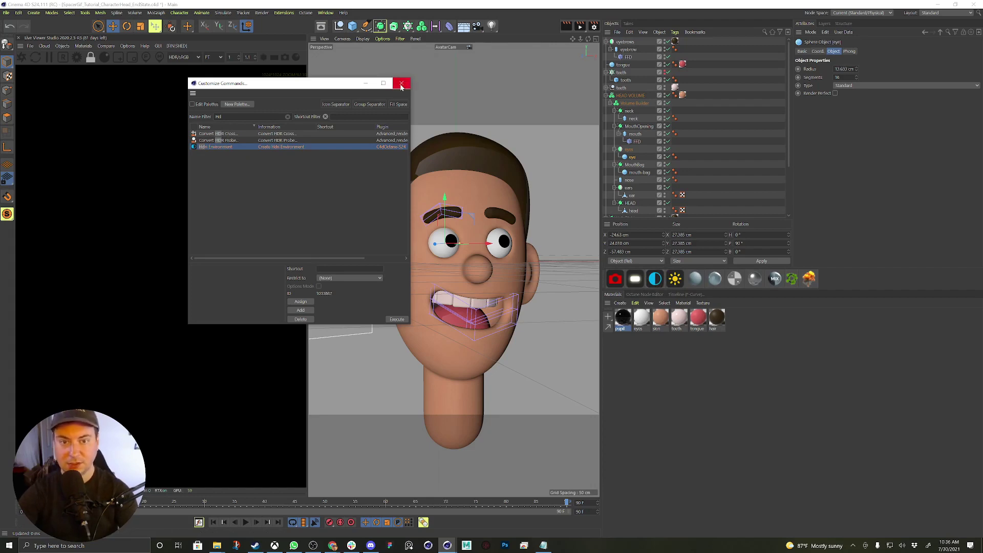
click(401, 84)
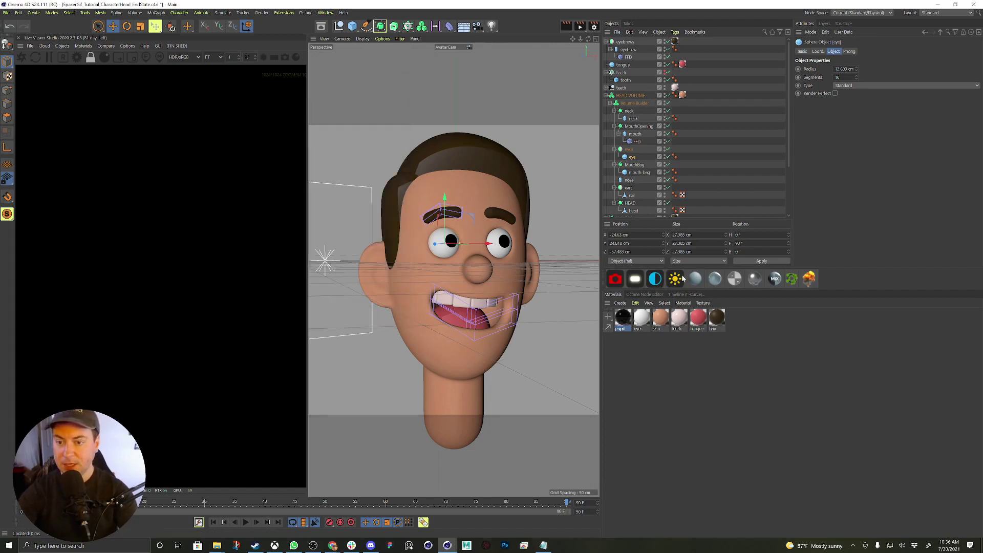
Reduce the icon size of the Octane palette
right_click(828, 278)
mouse_move(845, 311)
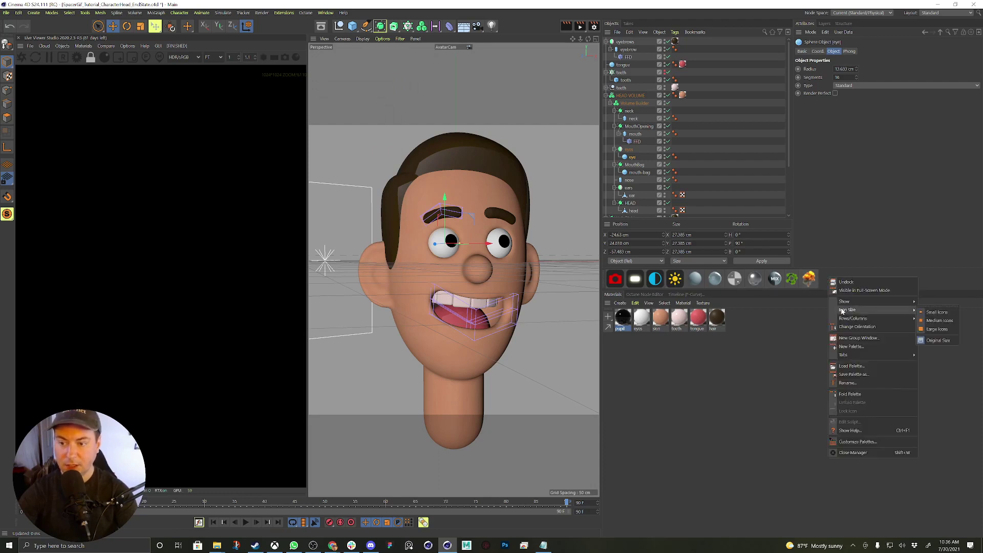
click(941, 321)
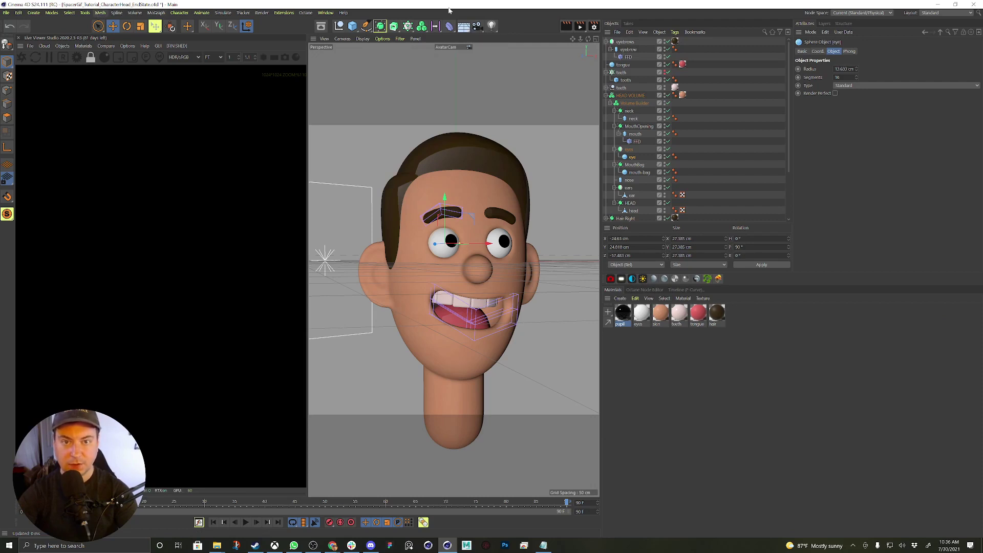
Open the Customize Commands window again and place it over the Live Viewer, clear of the main toolbar
click(325, 13)
mouse_move(359, 25)
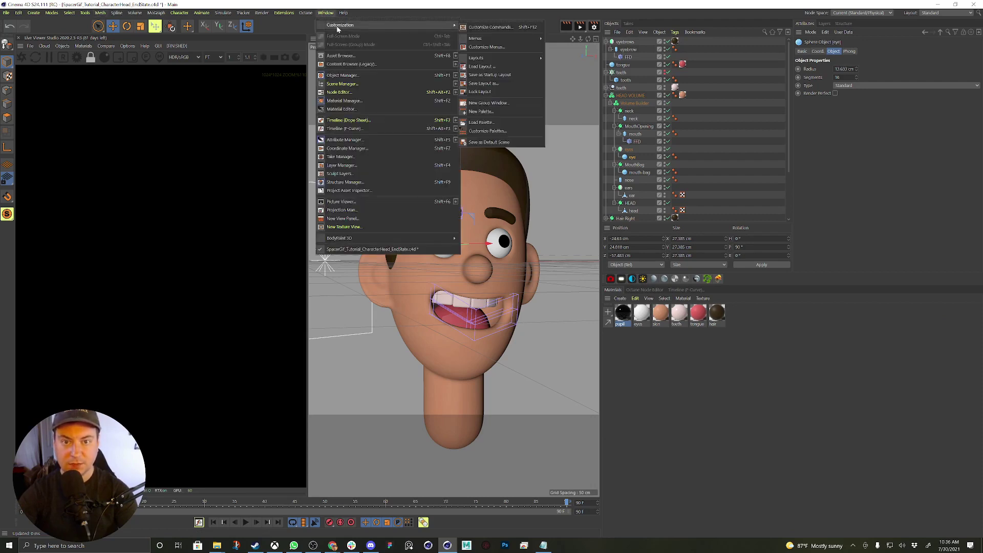
click(481, 29)
drag(523, 24, 160, 85)
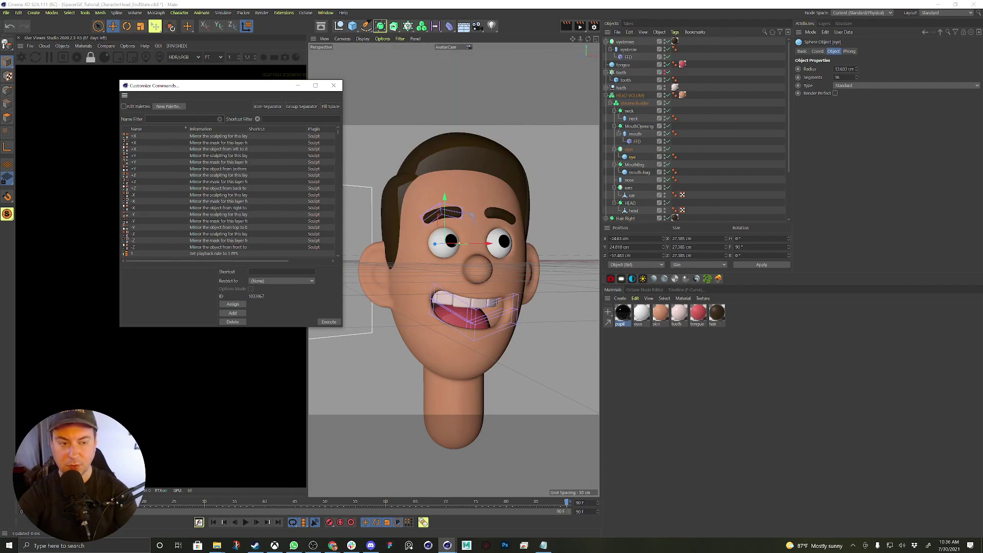
text(move)
key(BackSpace)
key(BackSpace)
key(BackSpace)
key(BackSpace)
text(scu)
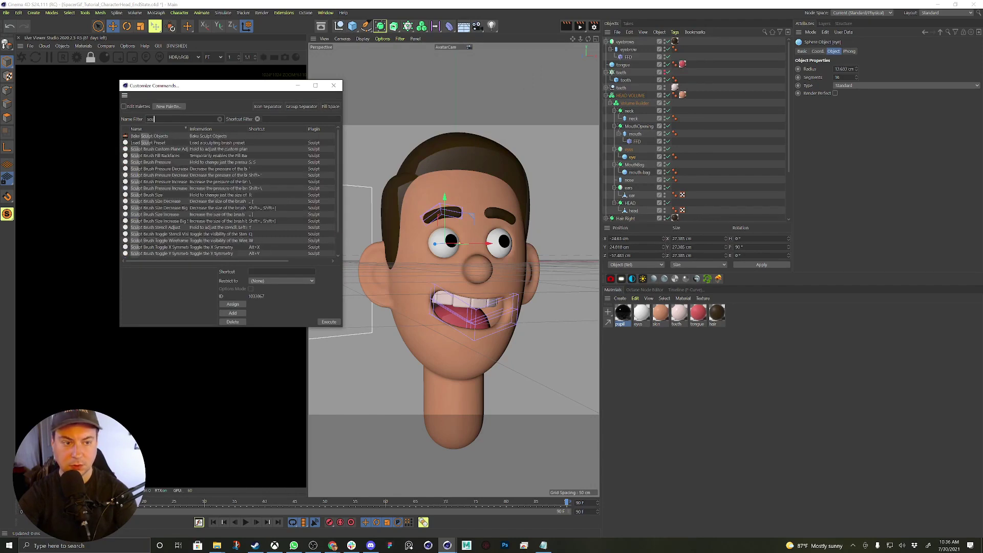
key(BackSpace)
key(BackSpace)
key(BackSpace)
key(BackSpace)
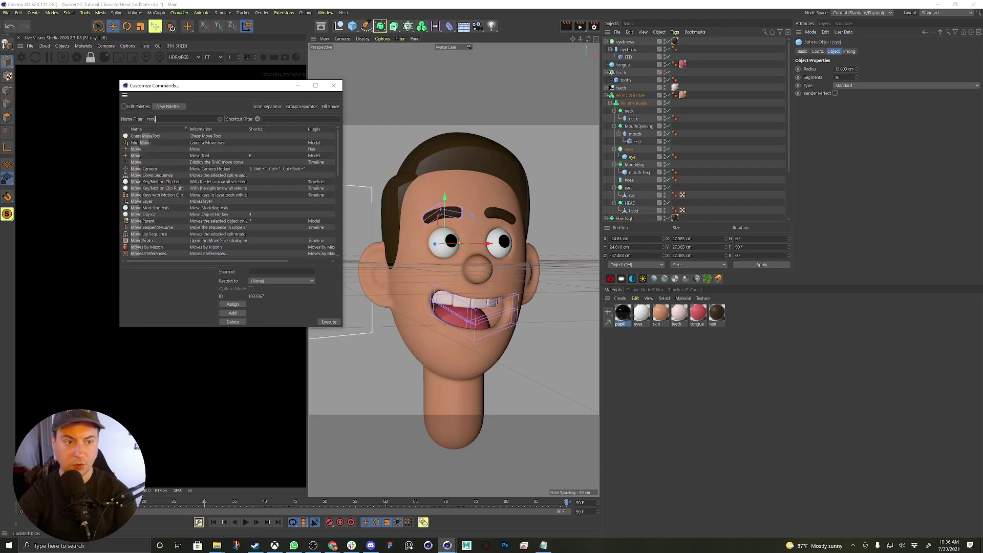
Find the Grab and Smooth sculpting brushes with the filters "grab" and "smo" and add them to the main toolbar after the light command
text(grab)
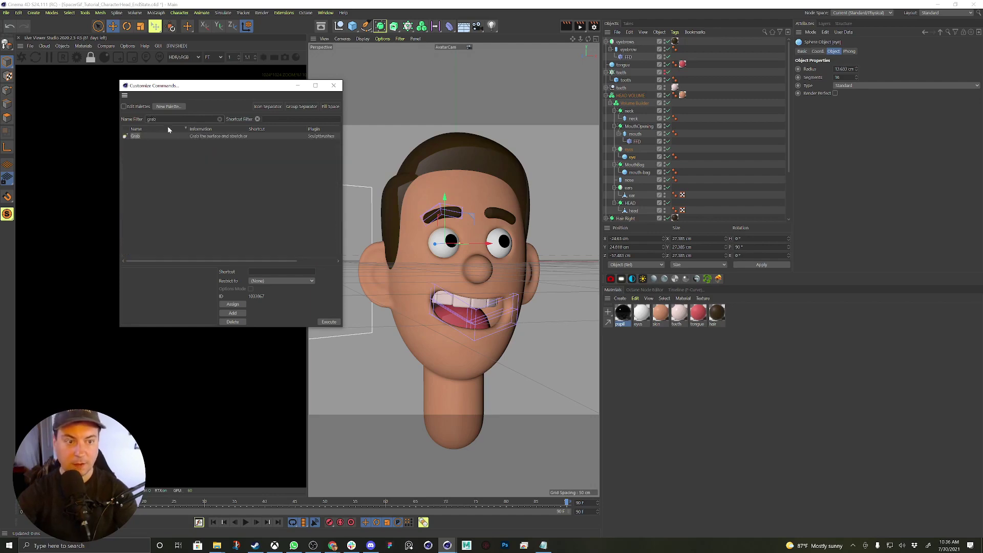
mouse_move(125, 137)
mouse_down()
mouse_move(298, 82)
mouse_move(268, 34)
mouse_move(502, 26)
mouse_up()
double_click(151, 119)
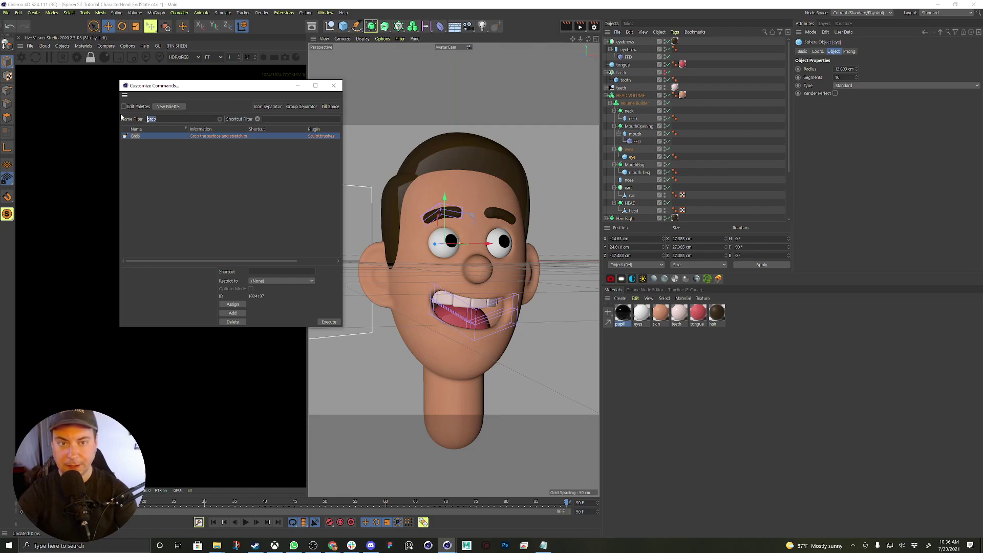
text(smo)
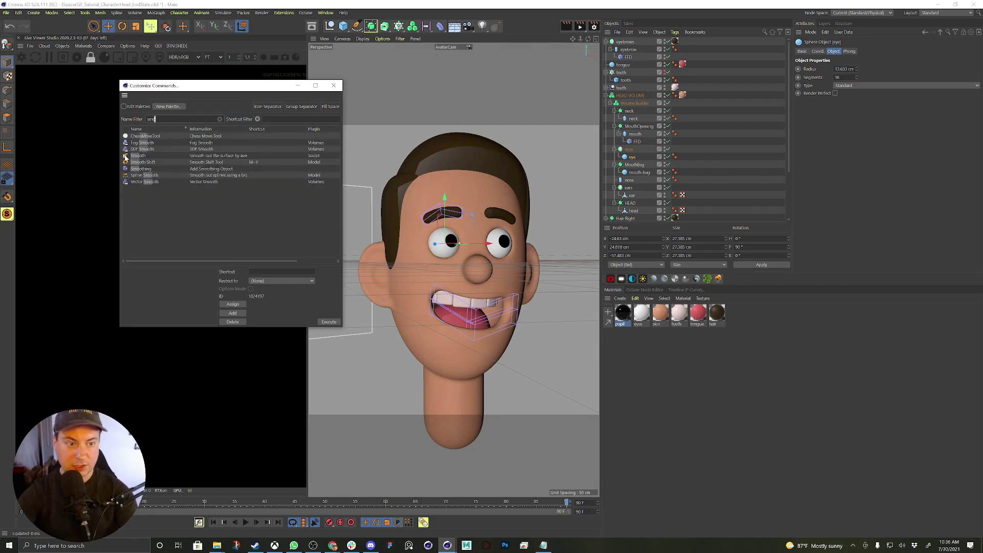
drag(126, 157, 506, 26)
Filter the commands by "reset", add Reset Transform at the end of the main toolbar, and close the Customize Commands window
double_click(151, 118)
text(reset)
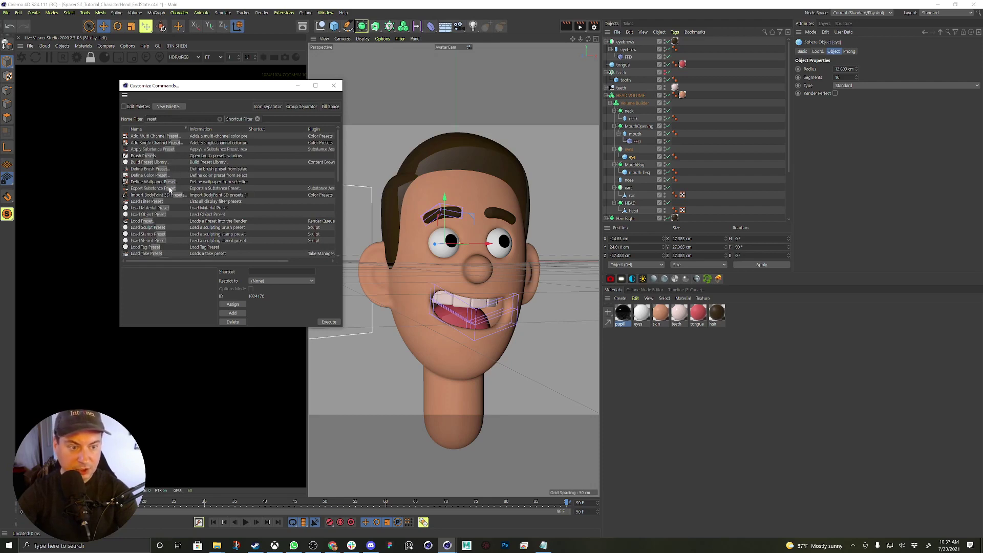
scroll(168, 193, down, 2)
scroll(168, 193, down, 2)
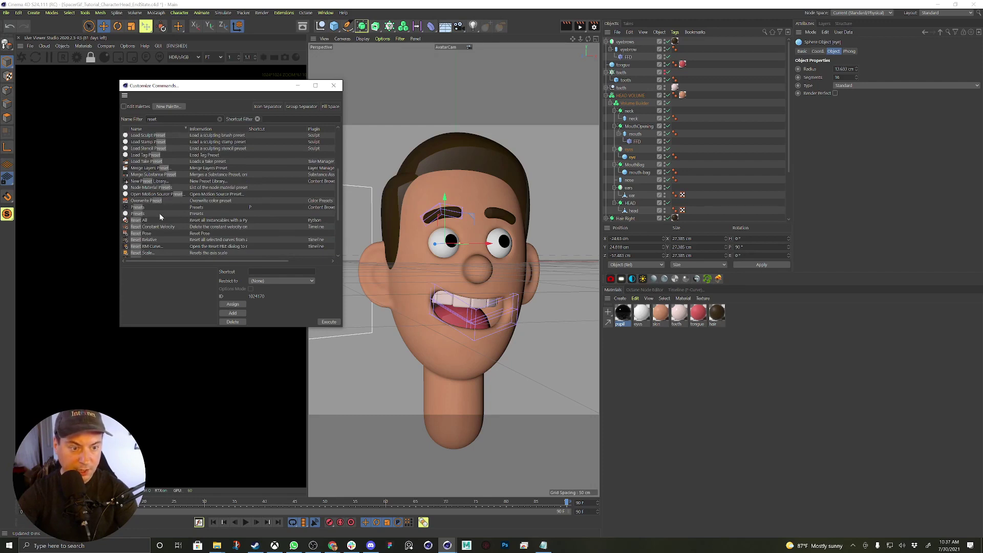
scroll(156, 217, down, 2)
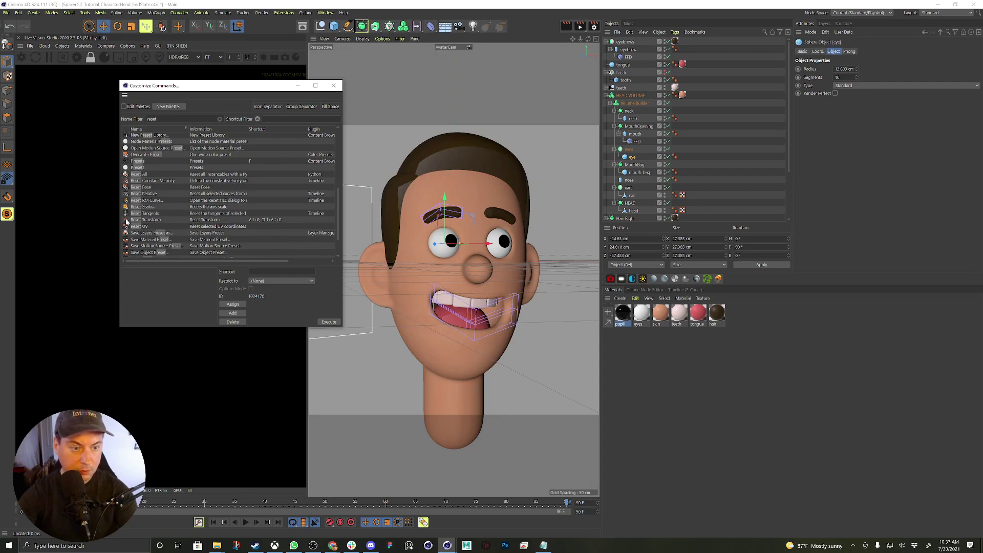
drag(127, 221, 299, 178)
drag(593, 29, 600, 27)
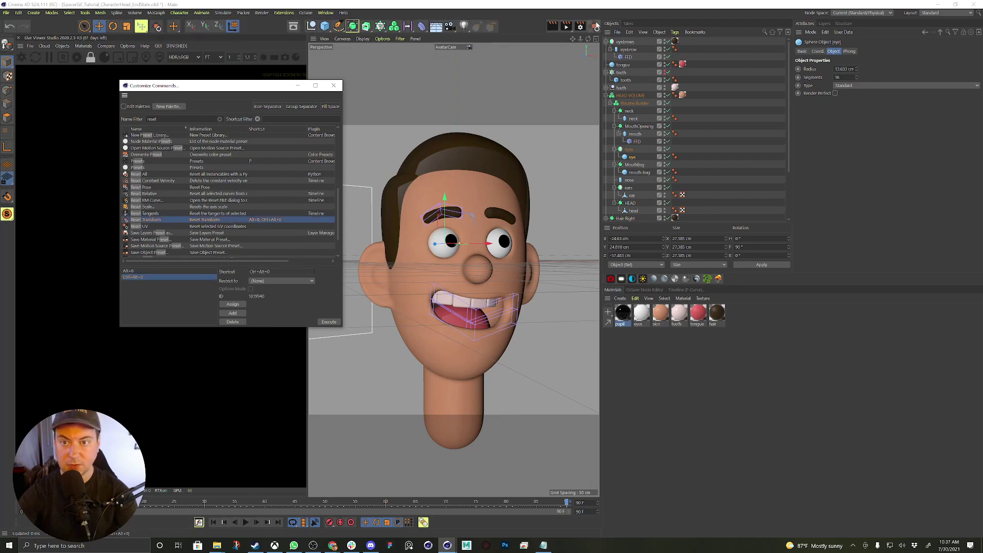
click(333, 85)
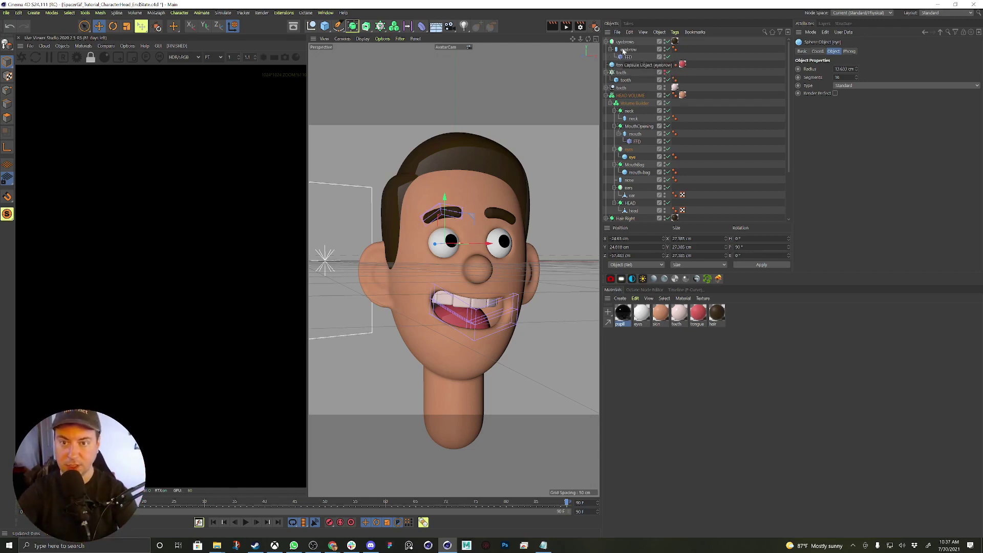
Try Reset Transform on the Eyes subdivision surface and undo it
click(453, 245)
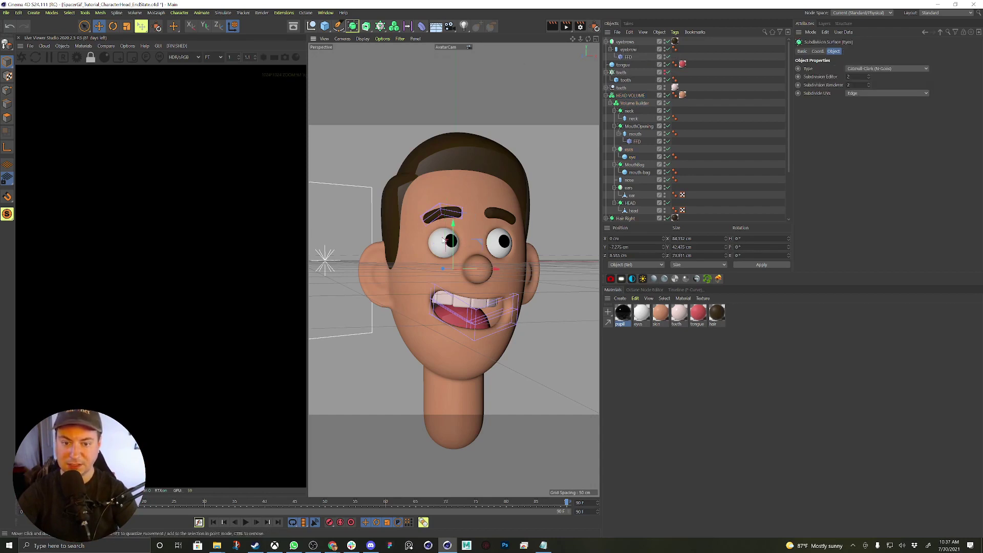
scroll(643, 151, down, 3)
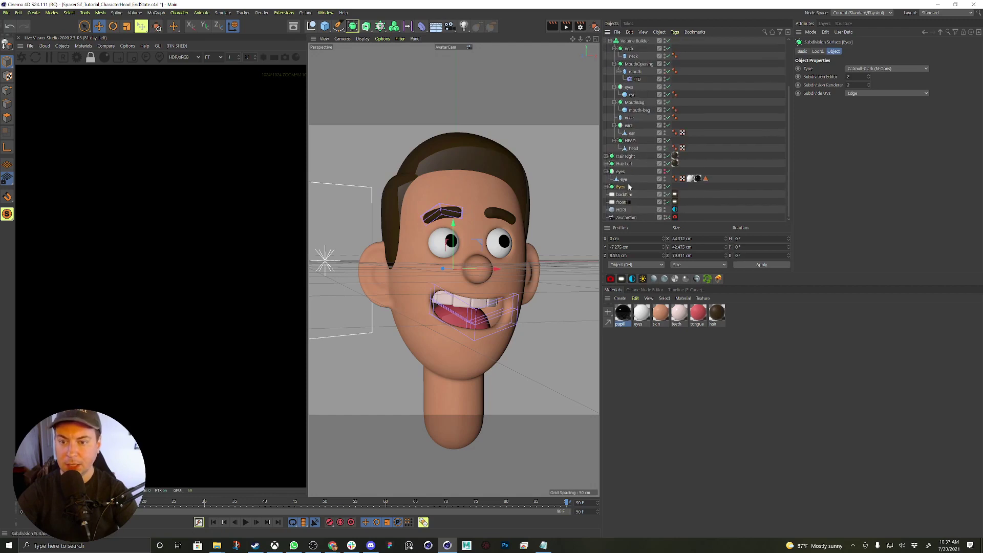
click(596, 28)
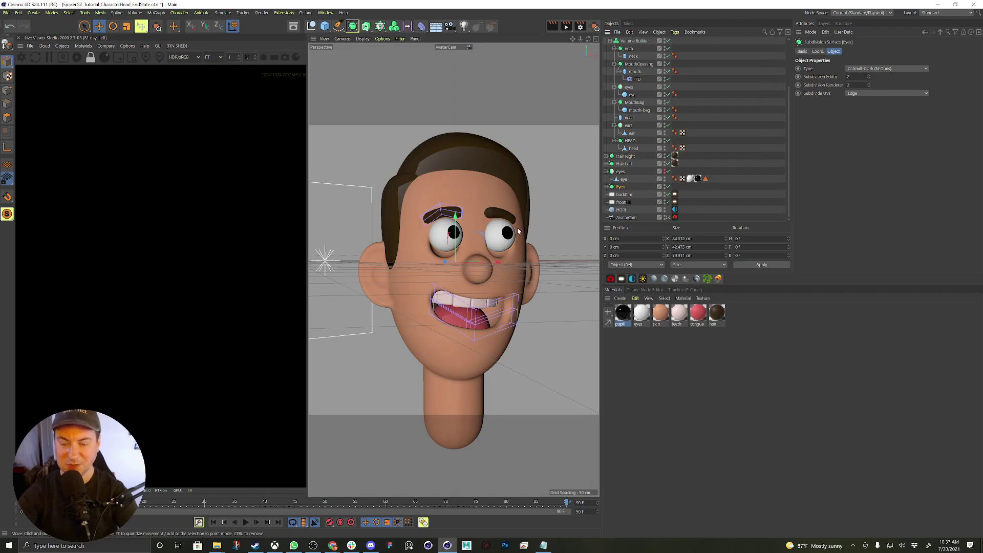
drag(491, 241, 491, 248)
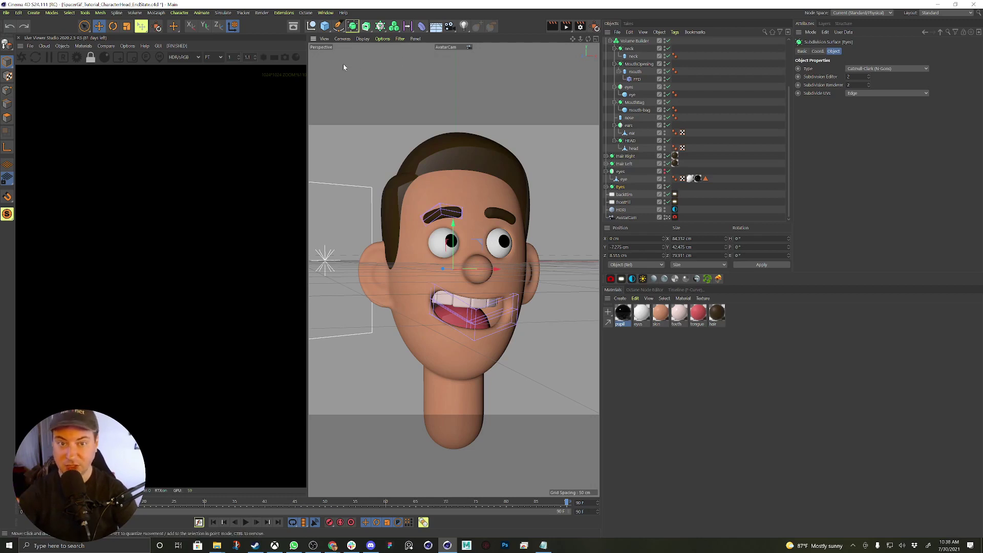
Save the customized workspace as a new layout file named new-octane-layout.l4d in the library's layout folder
click(327, 12)
mouse_move(334, 26)
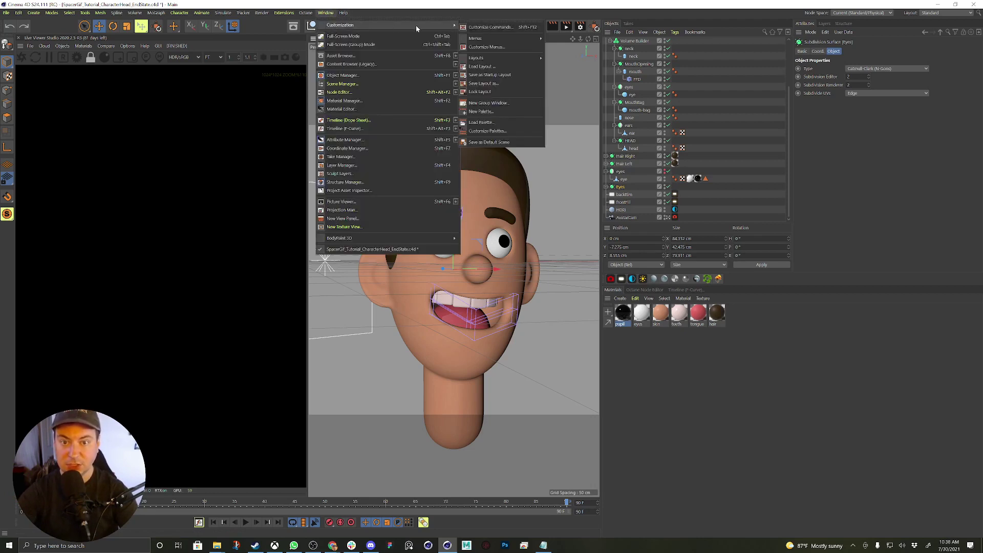
click(485, 84)
click(65, 243)
drag(73, 242, 51, 243)
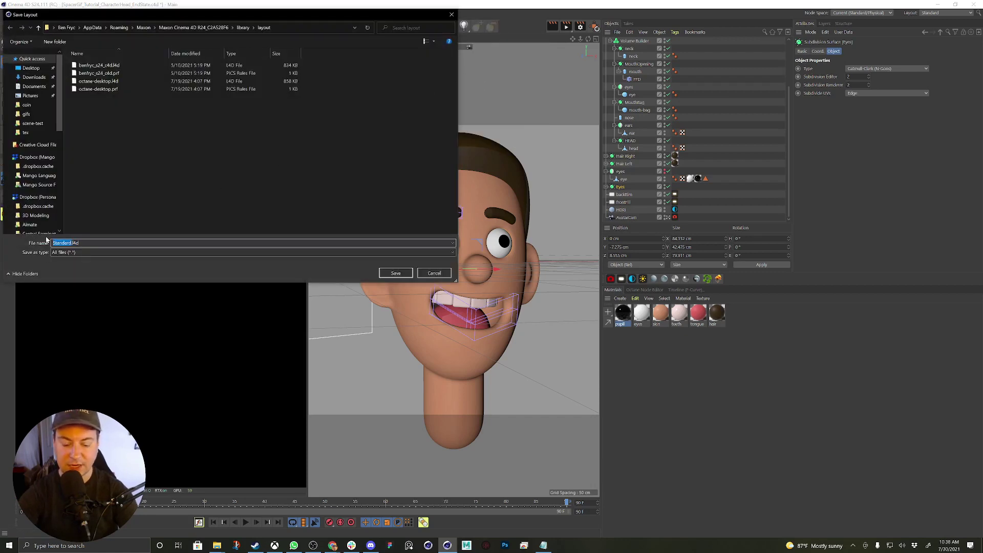
text(new-octane)
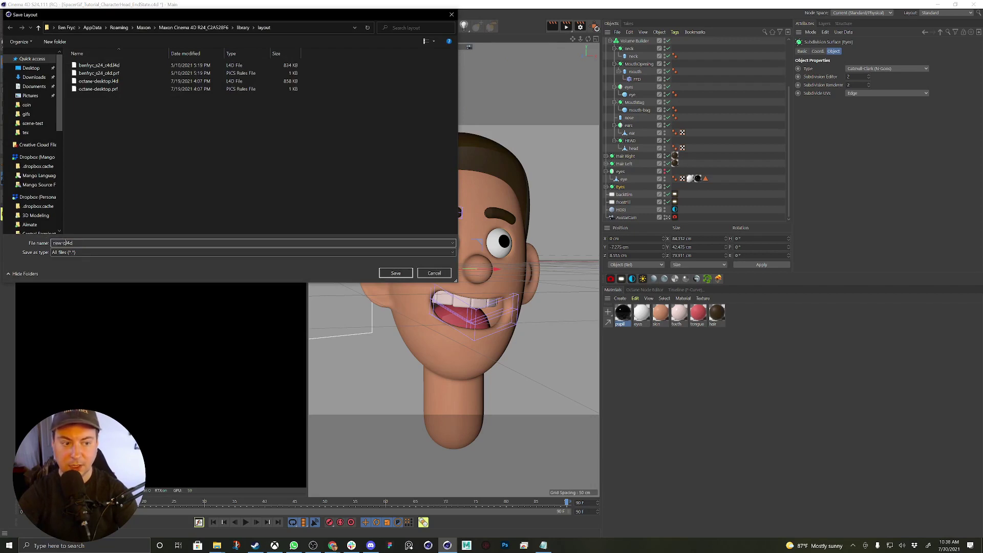
text(-layout)
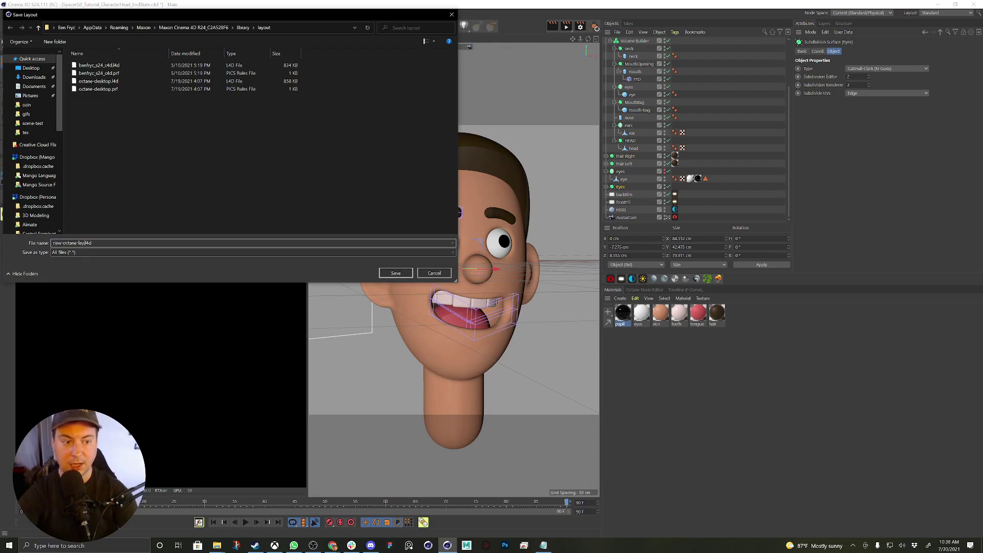
key(Return)
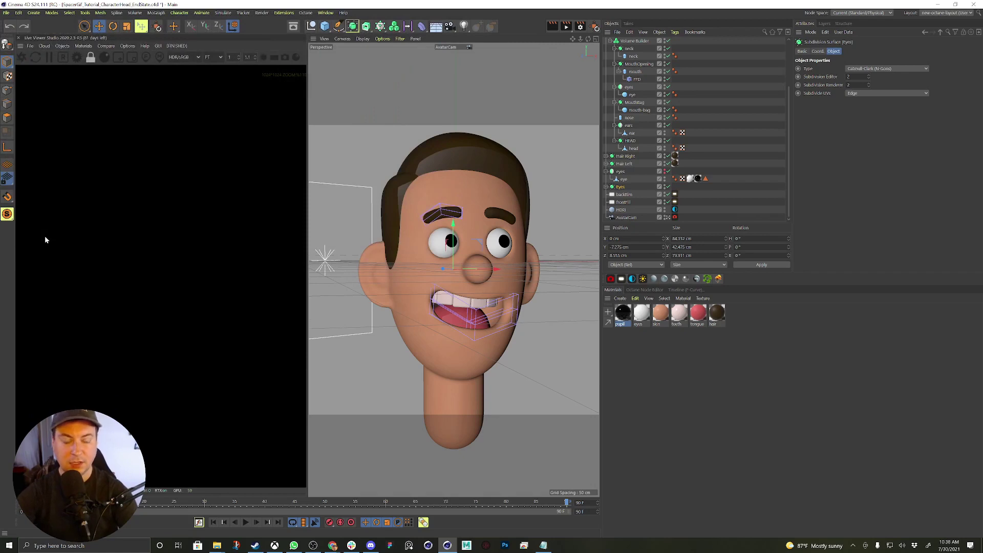
Save the current window arrangement as the startup layout
click(328, 14)
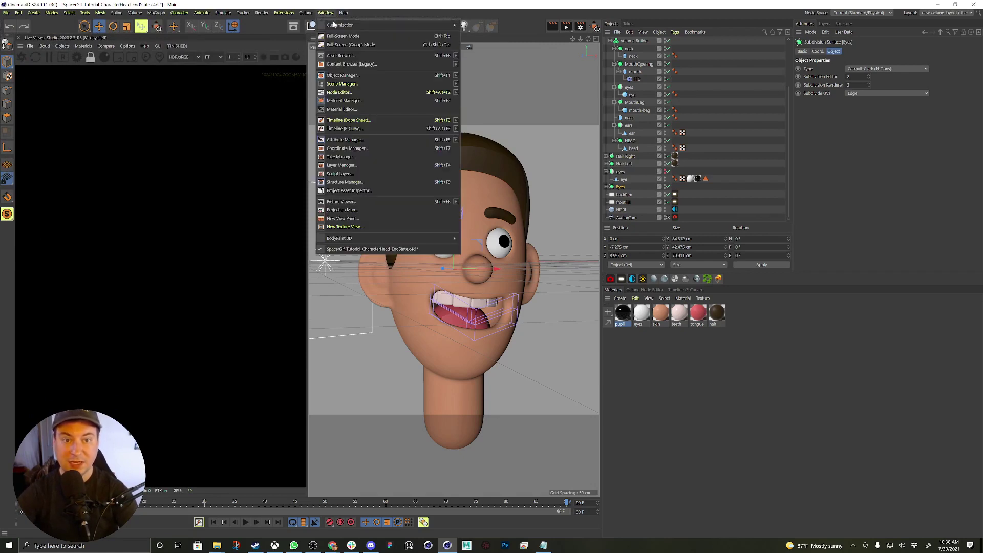
mouse_move(333, 24)
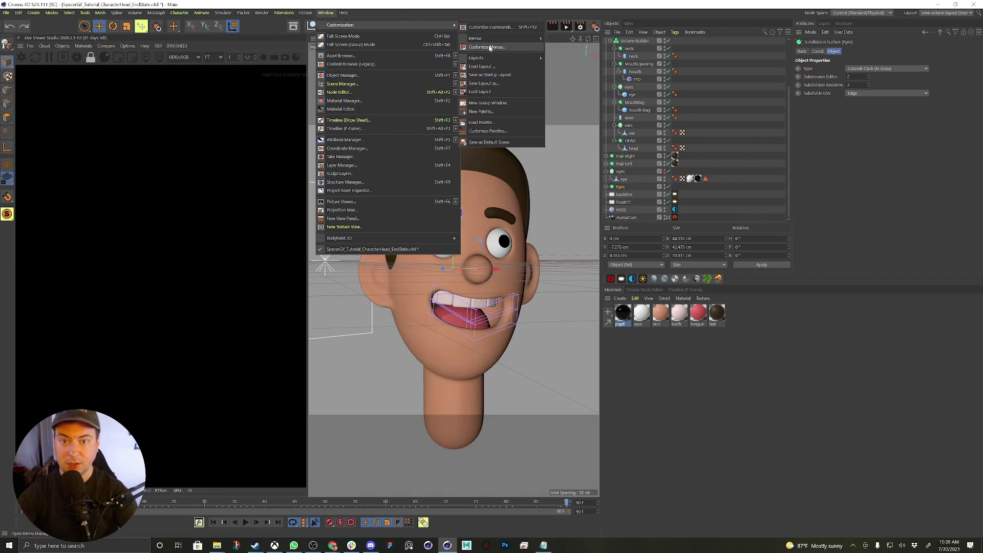
click(496, 76)
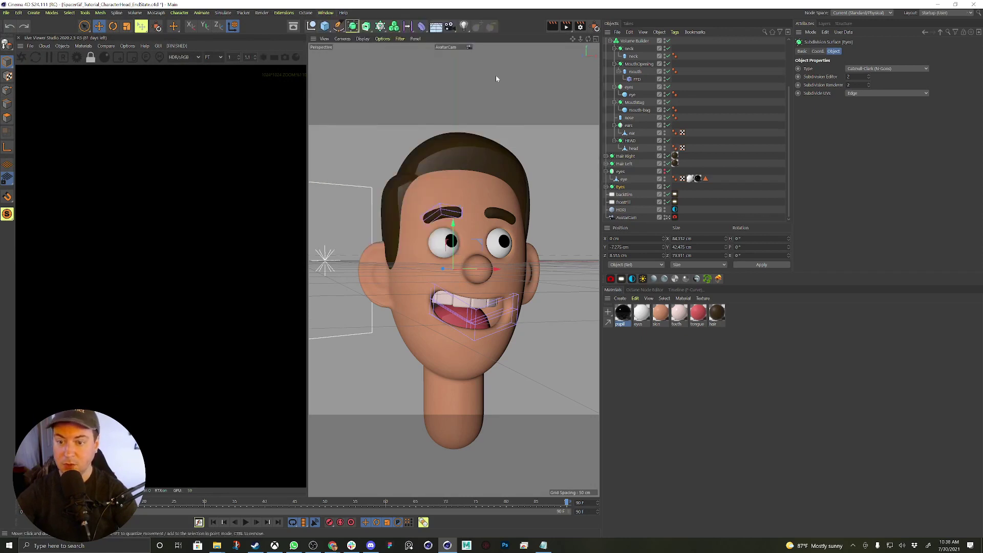